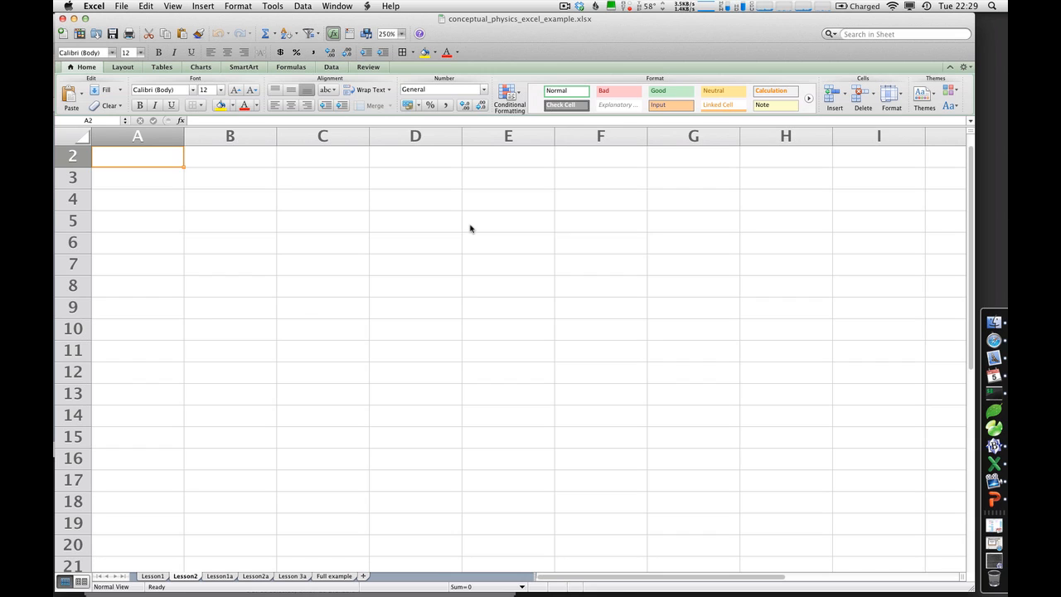
key("Down")
key("Down")
key("Down")
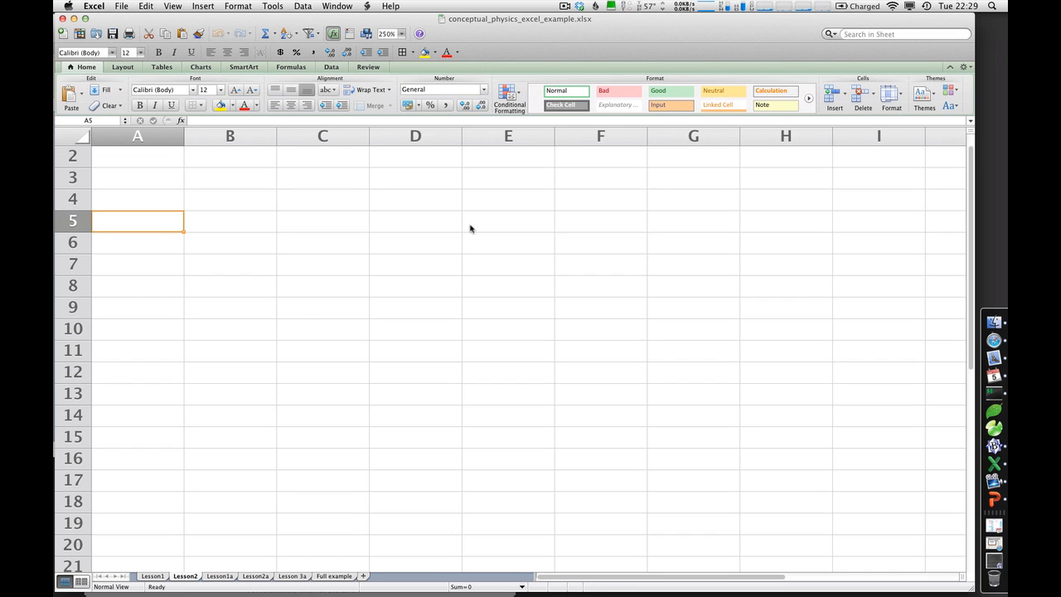
key("Right")
key("Right")
key("Right")
key("Right")
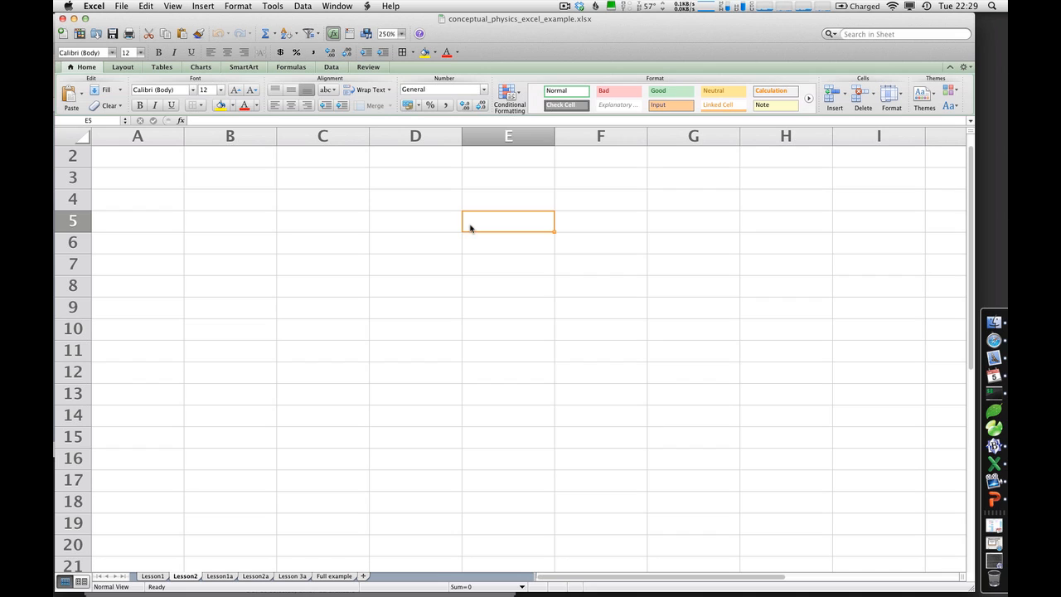
Enter the column headers "distance (cm)" in A2 and "time (s)" in B2
left_click(138, 155)
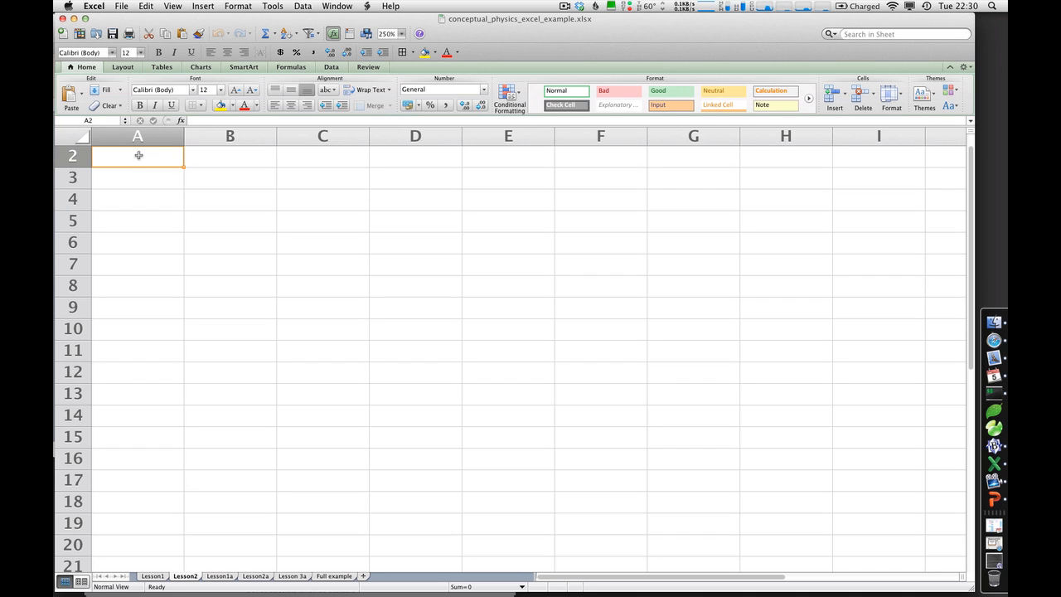
type("distance")
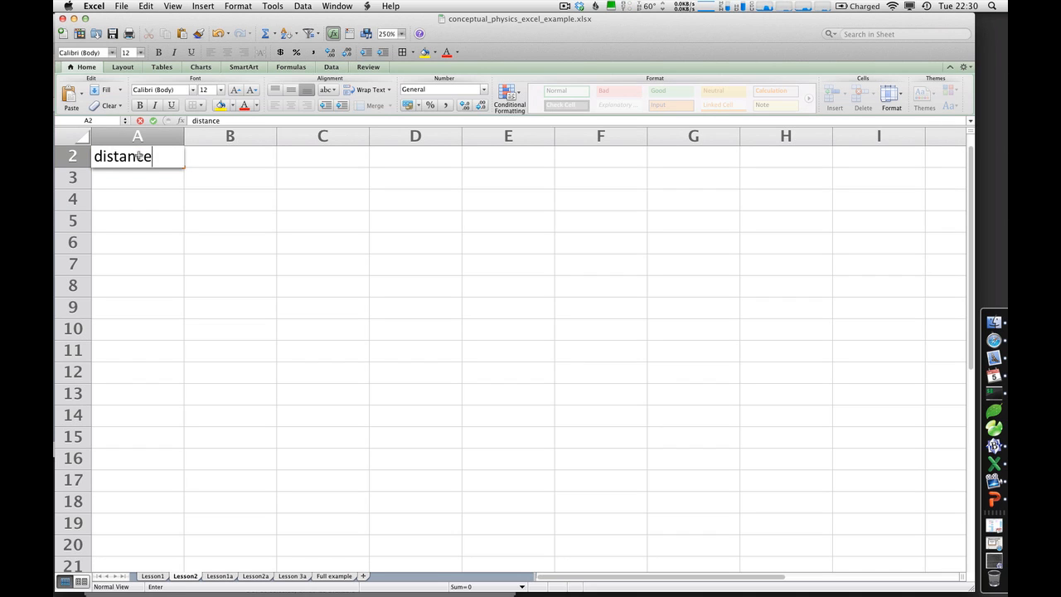
type(" (cm)")
key("Tab")
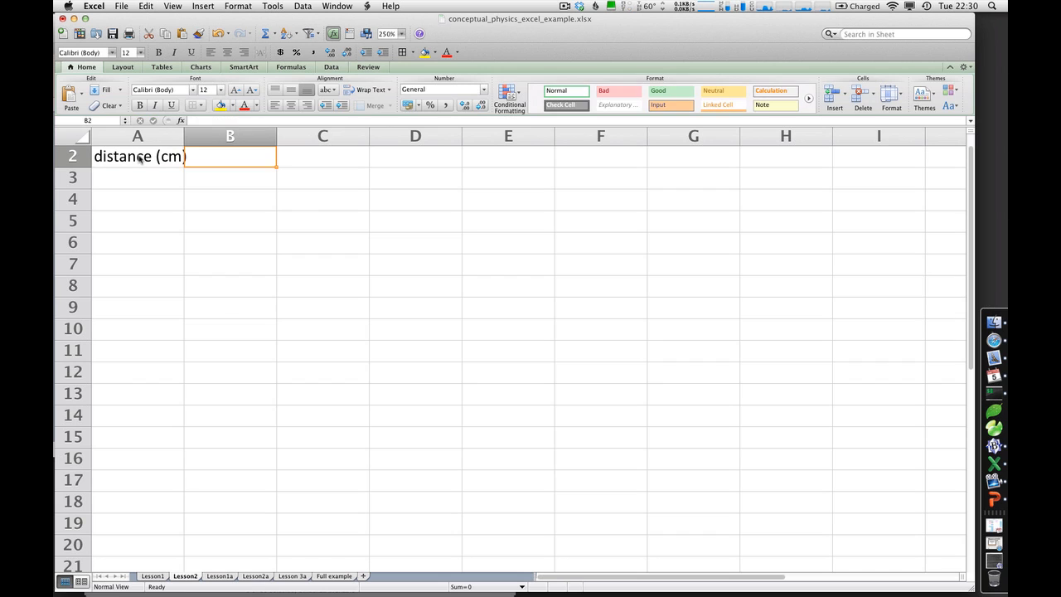
type("time (s)")
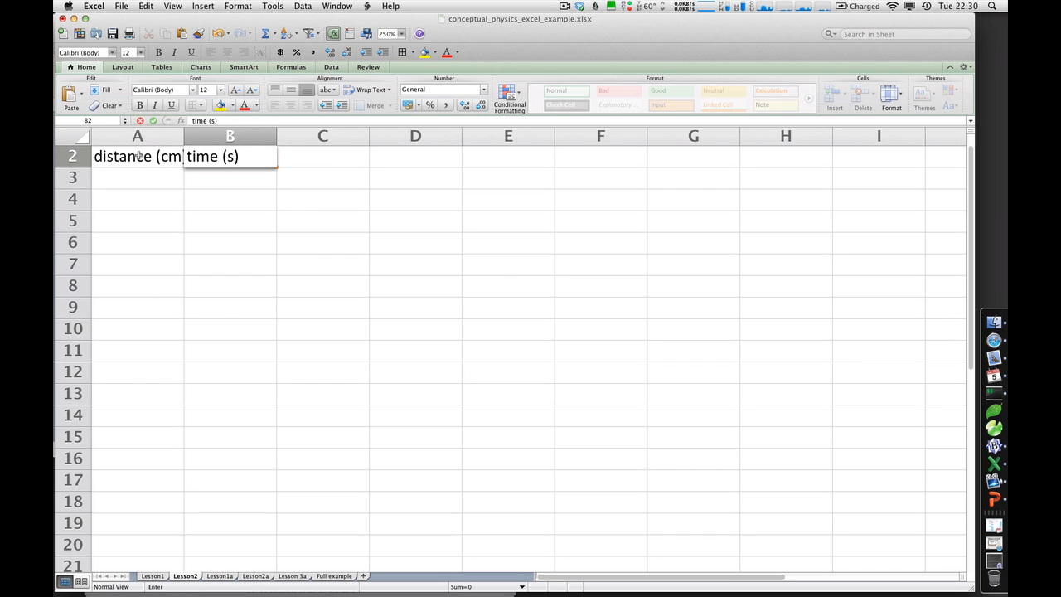
key("Return")
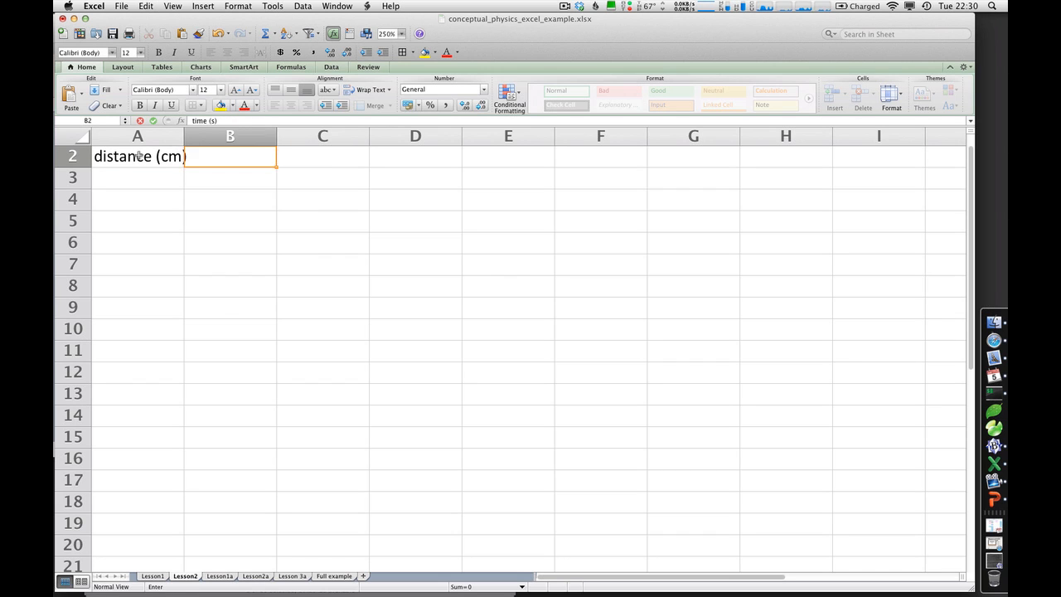
Enter the subheading "Trial 1" in B3, under the time header
key("Tab")
type("Trial 1")
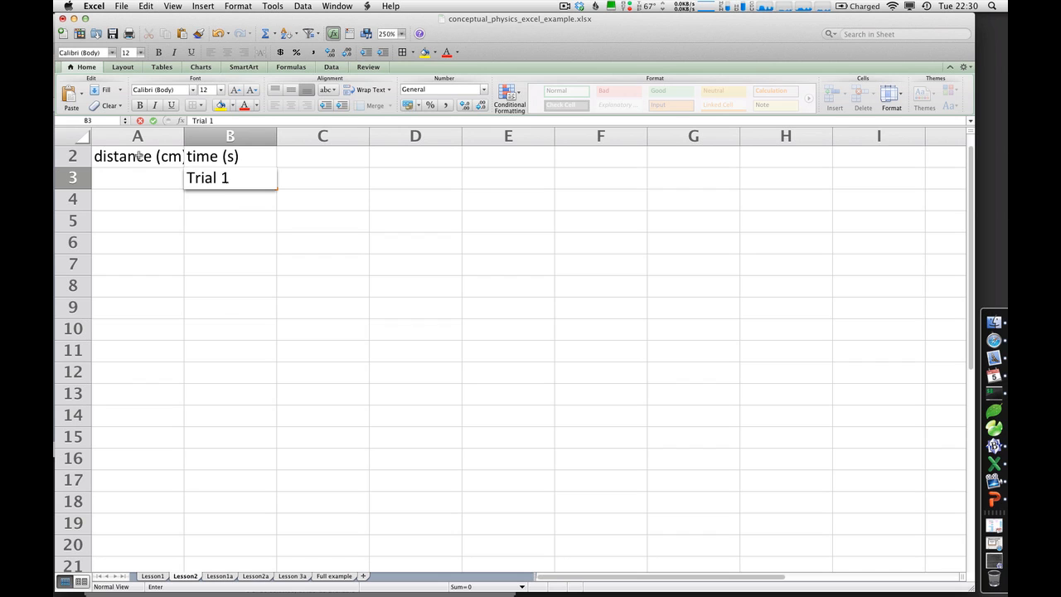
key("Return")
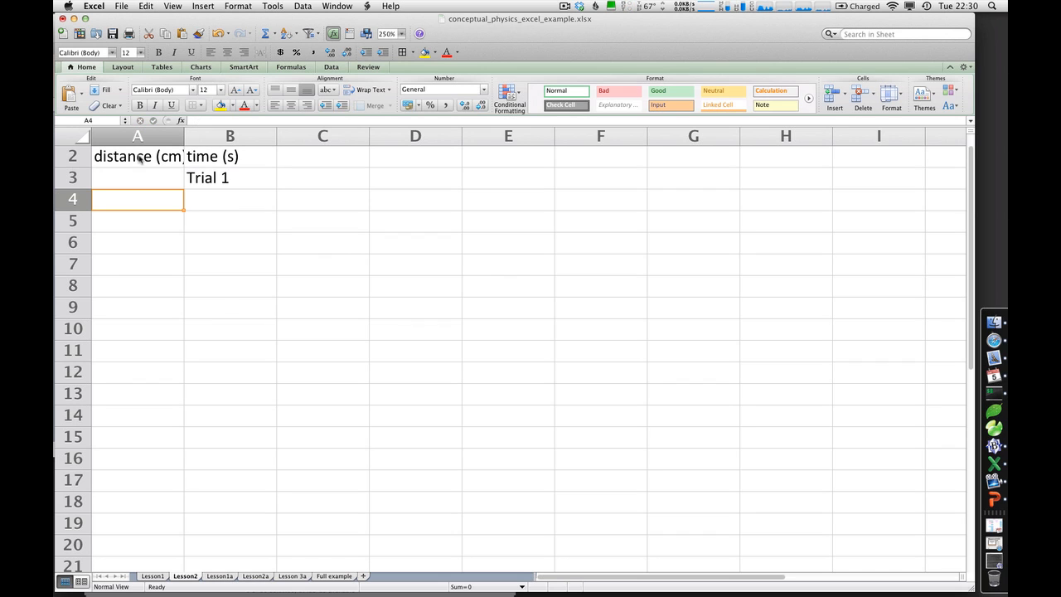
Enter the first two measurements: distance 0 with time 0 in row 4, and distance 0.1 with time 0.28 in row 5
type("0")
key("Tab")
type("0")
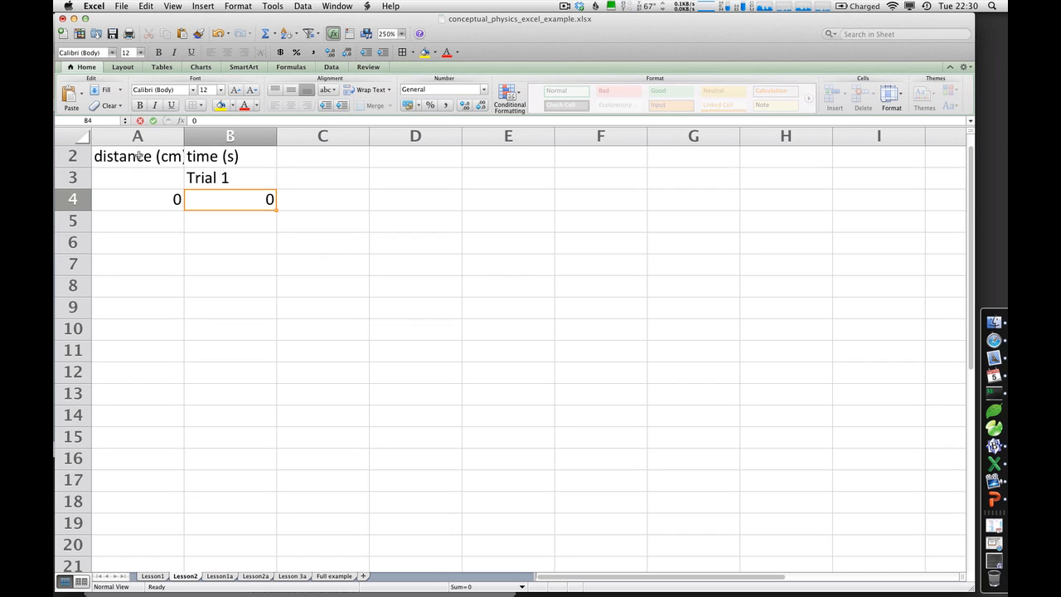
key("Return")
type("0.1")
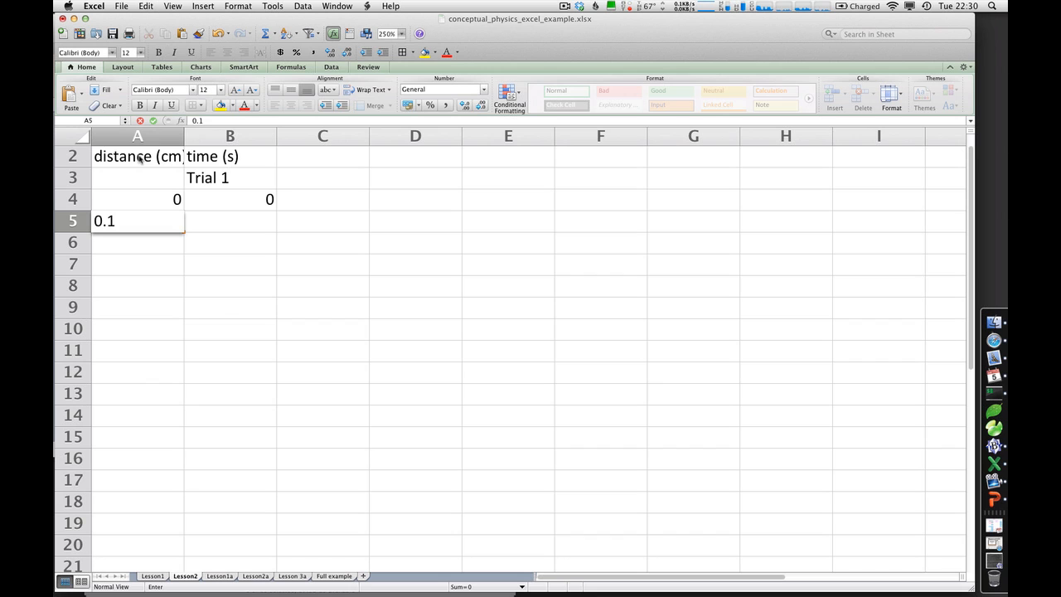
key("Tab")
type("0.28")
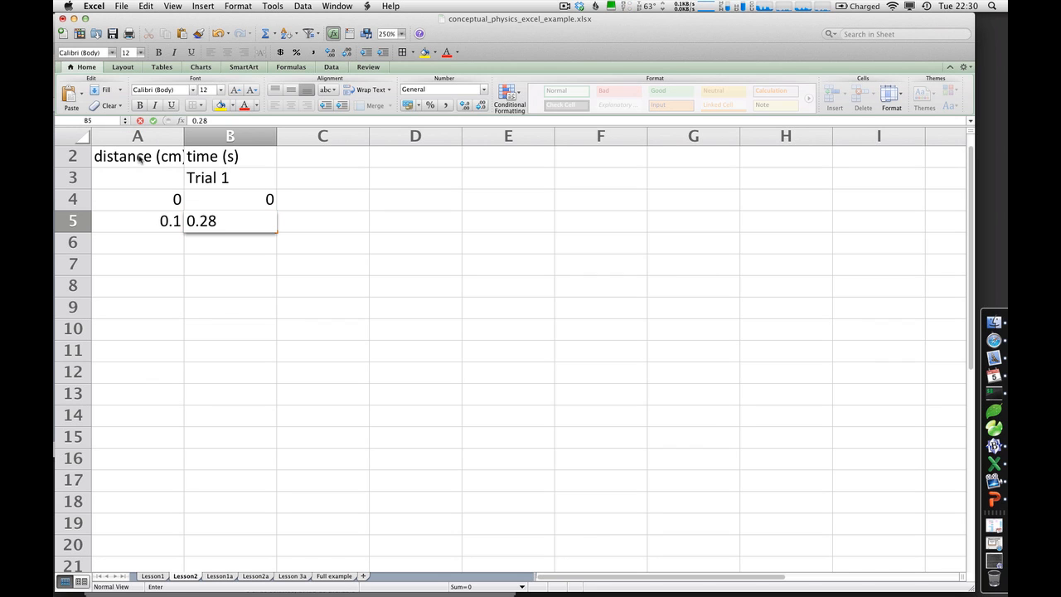
key("Return")
Enter distance 0.2 with time 0.44 in row 6, and distance 0.4 with time 0.53 in row 7
type("0.2")
key("Tab")
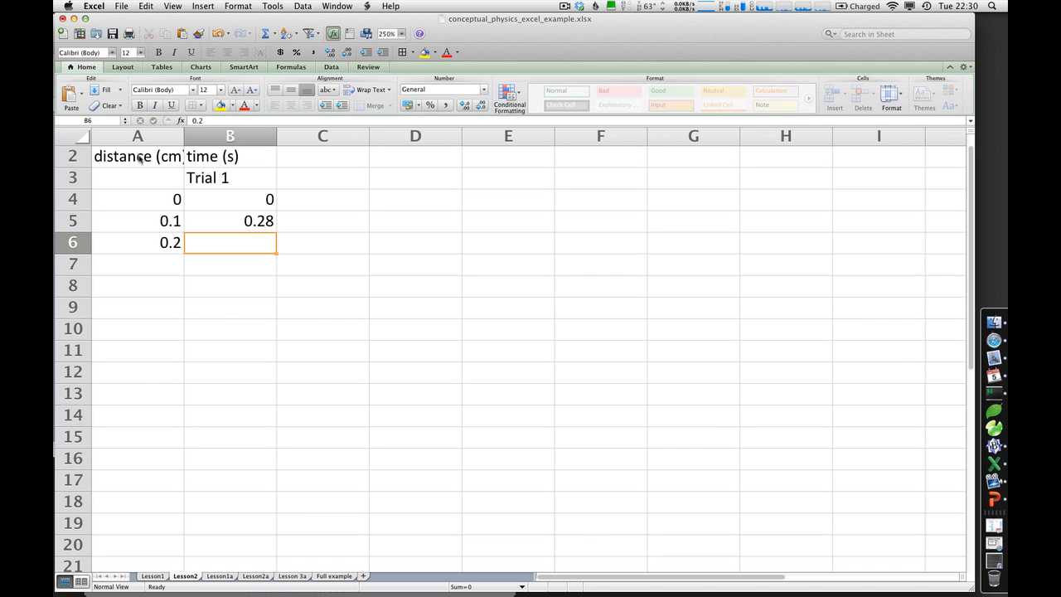
type("0.44")
key("Return")
type("0.4")
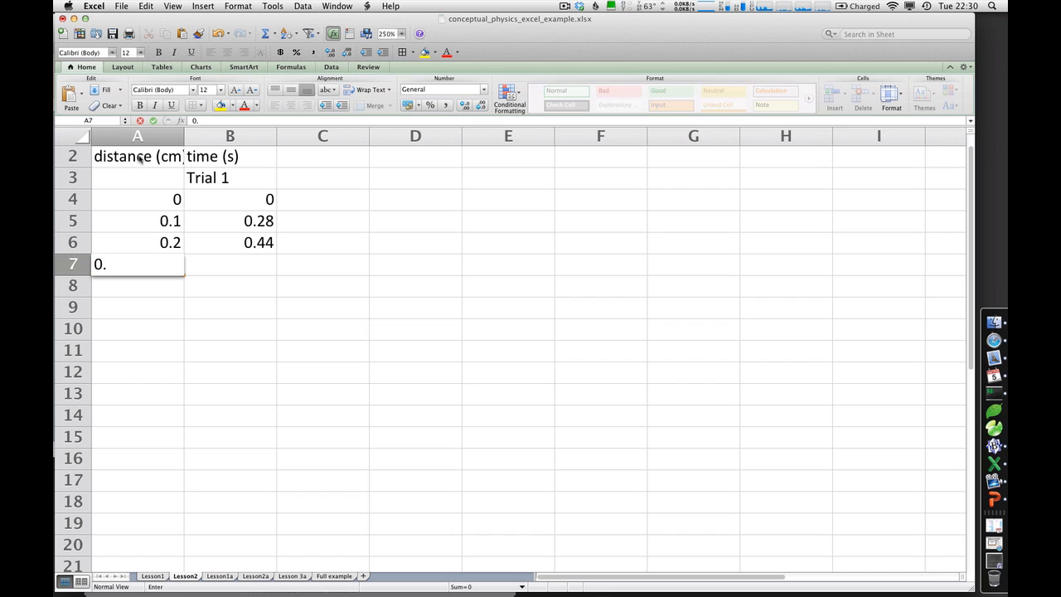
key("Tab")
type("0.53")
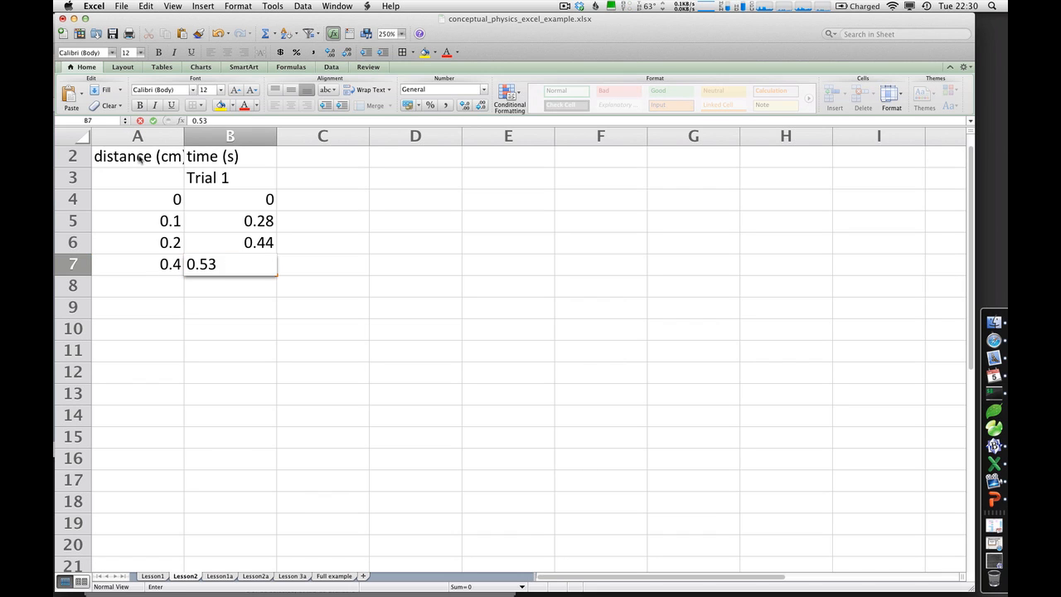
key("Return")
Enter the distance 0.6 in A8
type("0.6")
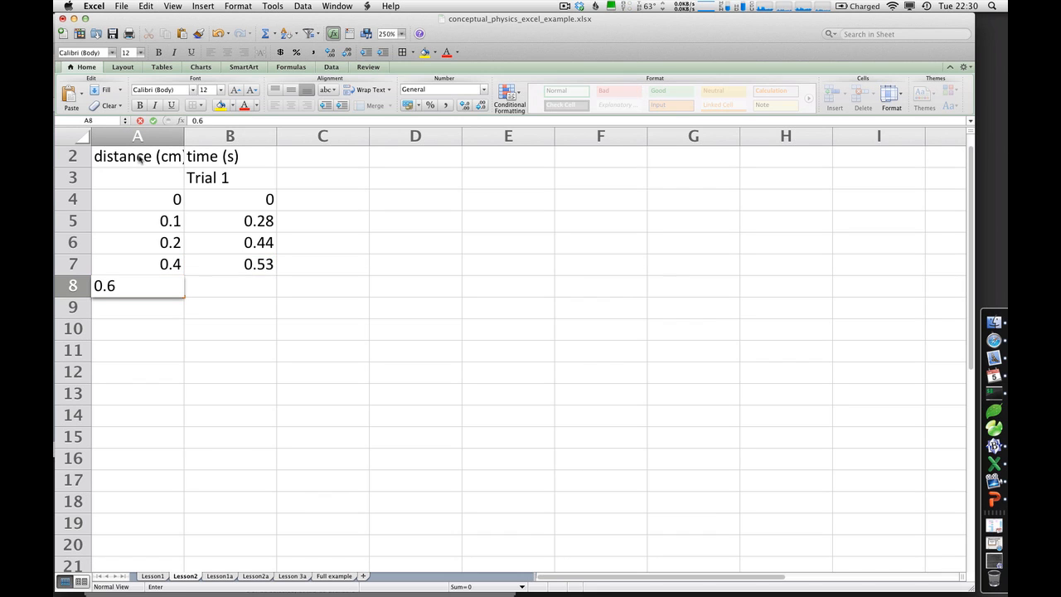
key("Return")
type("0.62")
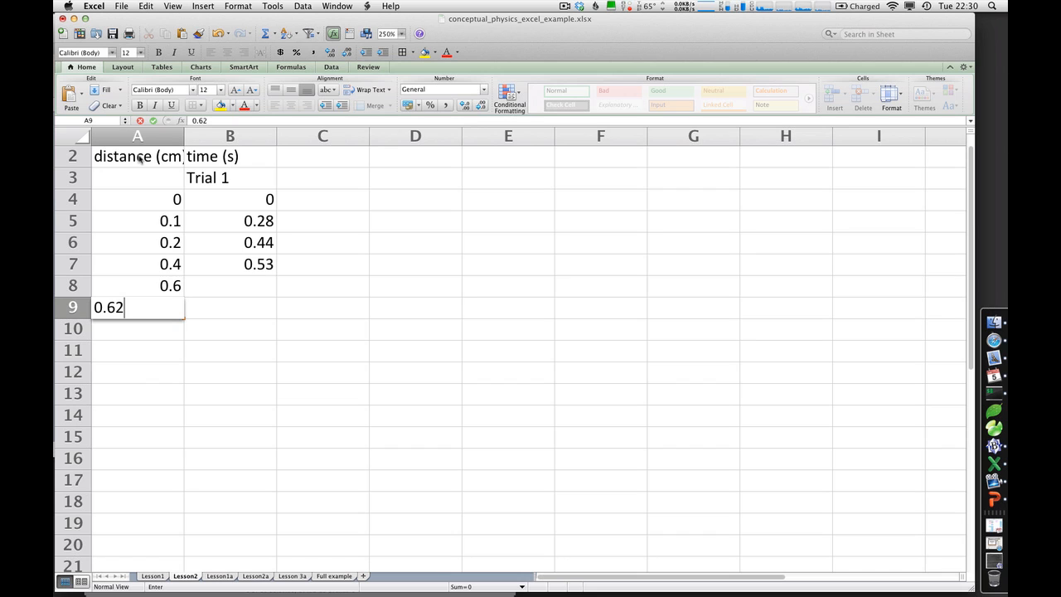
key("BackSpace")
key("BackSpace")
key("BackSpace")
key("BackSpace")
Enter the time 0.62 in B8, beside the 0.6 distance
left_click(258, 293)
type("0.62")
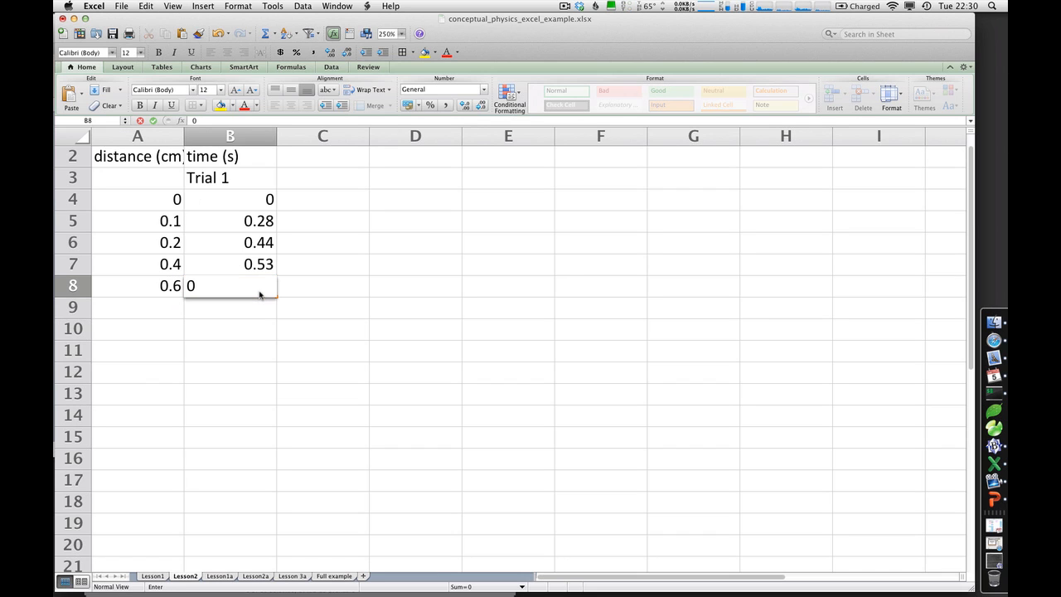
key("Return")
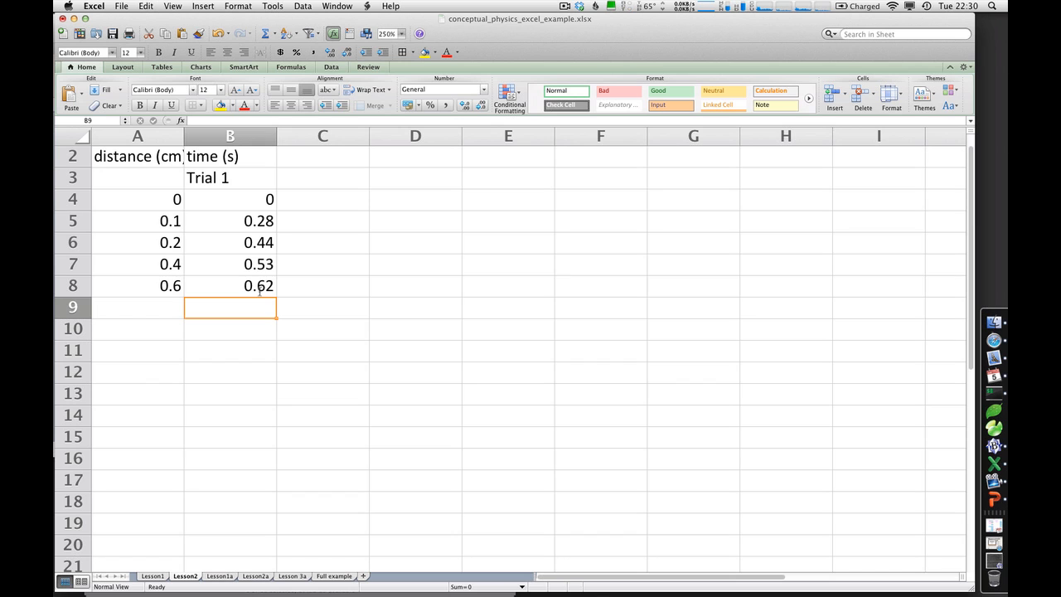
Enter the last measurement in row 9: distance 1 in A9 and time 0.87 in B9
key("Left")
type("1")
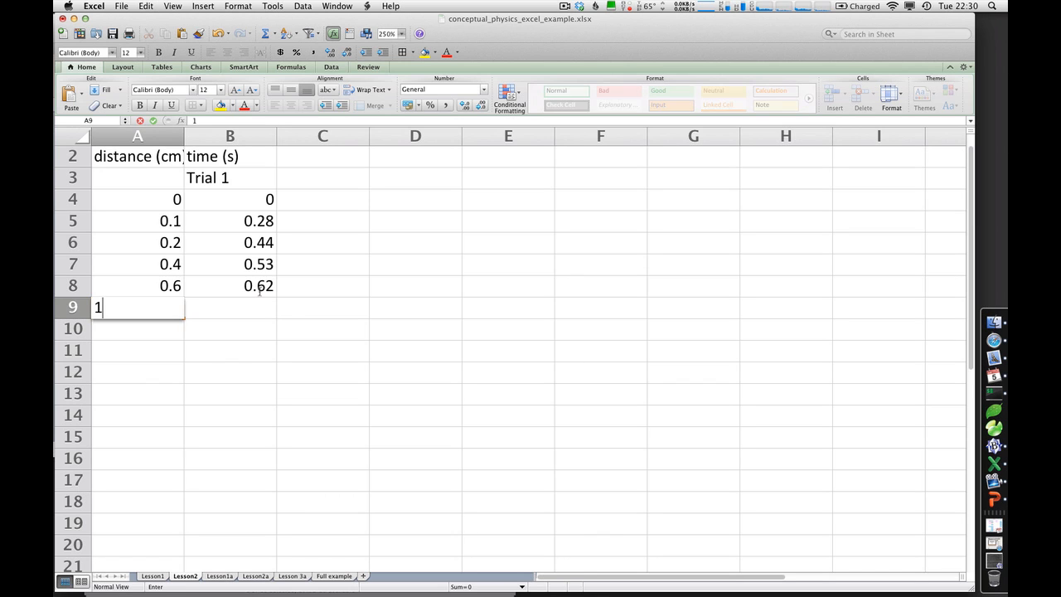
key("Tab")
type("0.87")
key("Return")
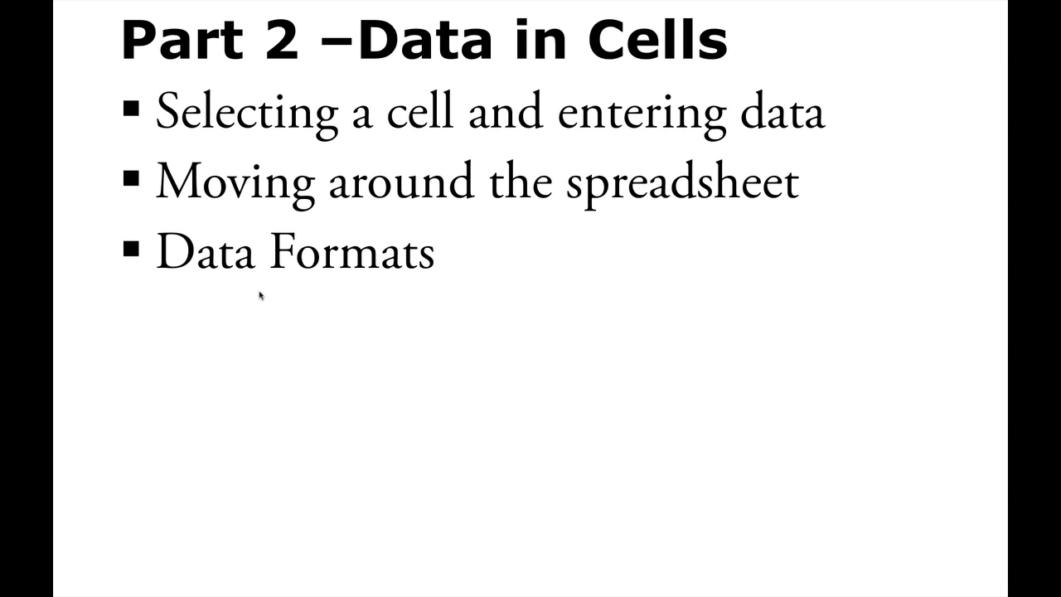
Switch back to the Excel workbook and display the time values in B4:B9 with two decimal places
key("super+Tab")
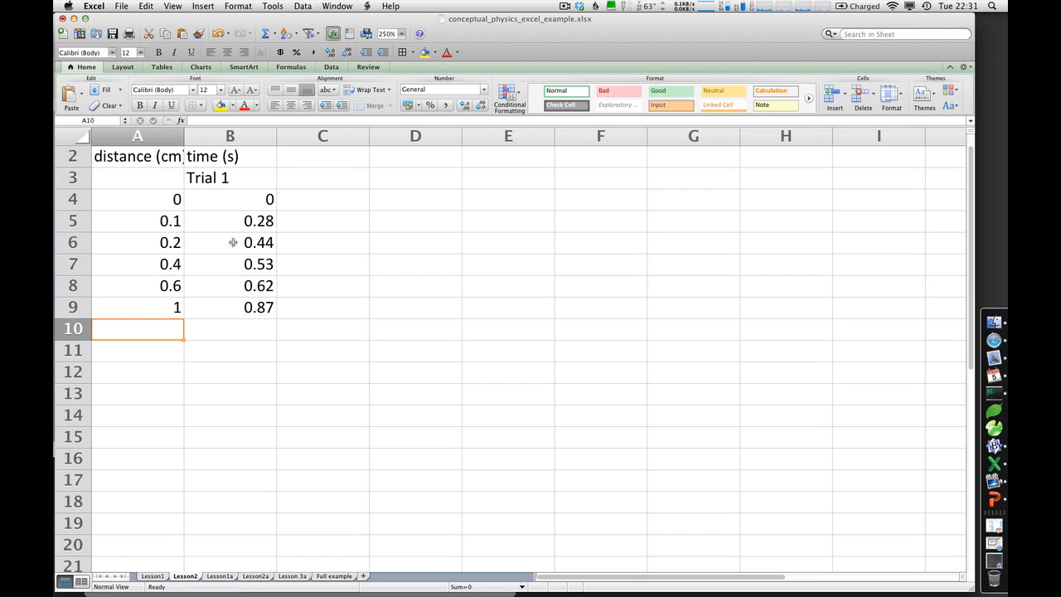
left_click_drag(219, 200, 218, 304)
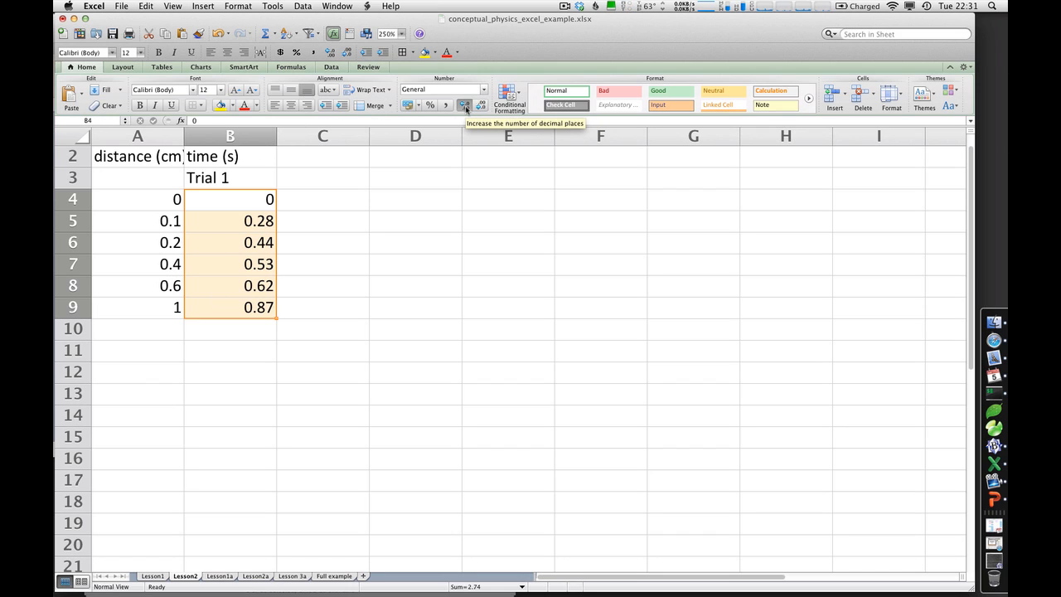
left_click(465, 109)
left_click(466, 109)
Make the "Trial 1" label in B3 and the whole header row 2 bold
left_click(215, 178)
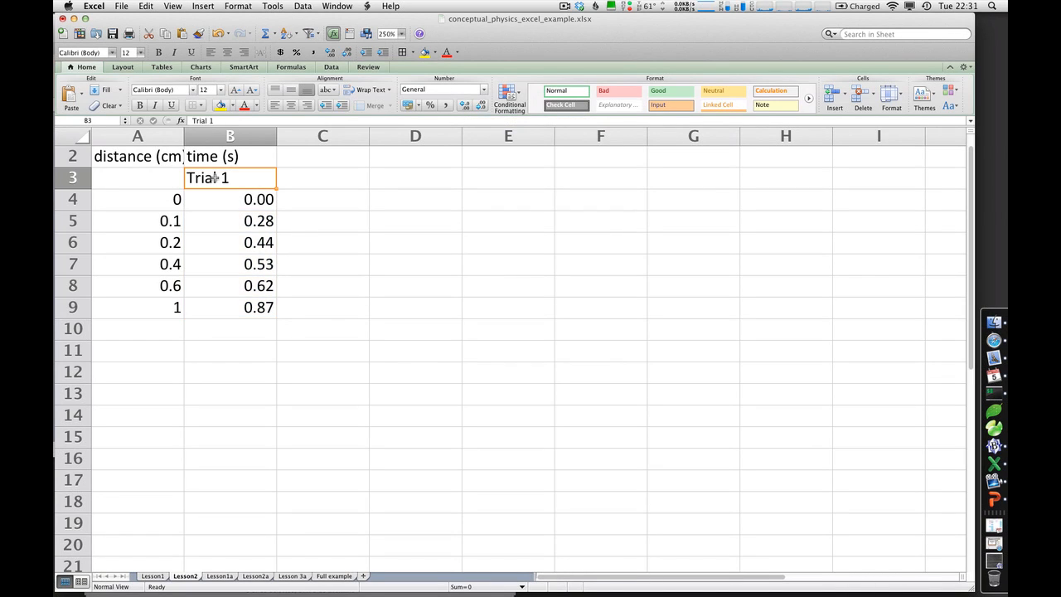
left_click(140, 105)
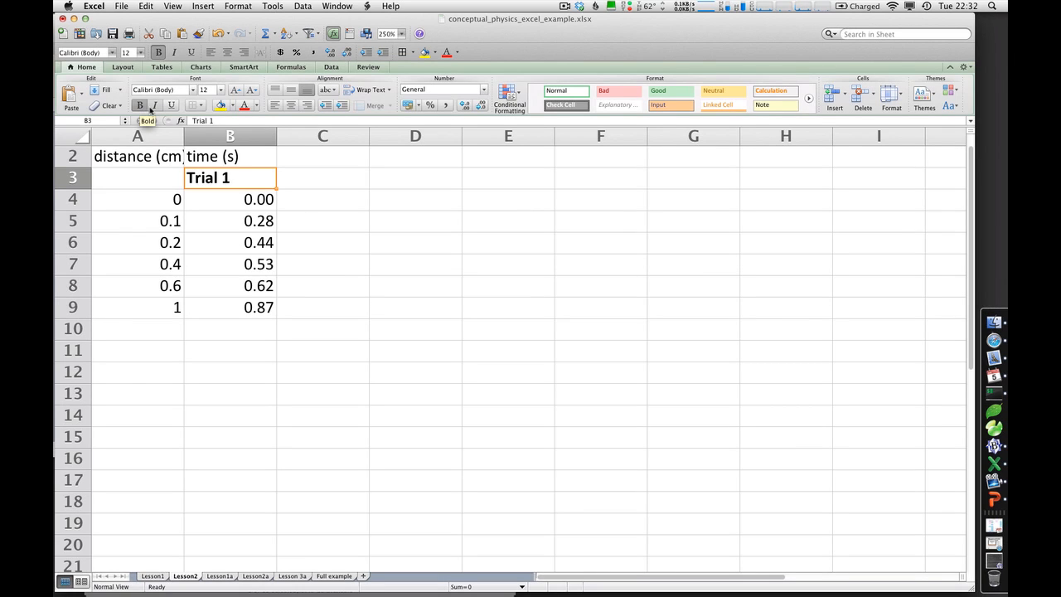
left_click(72, 155)
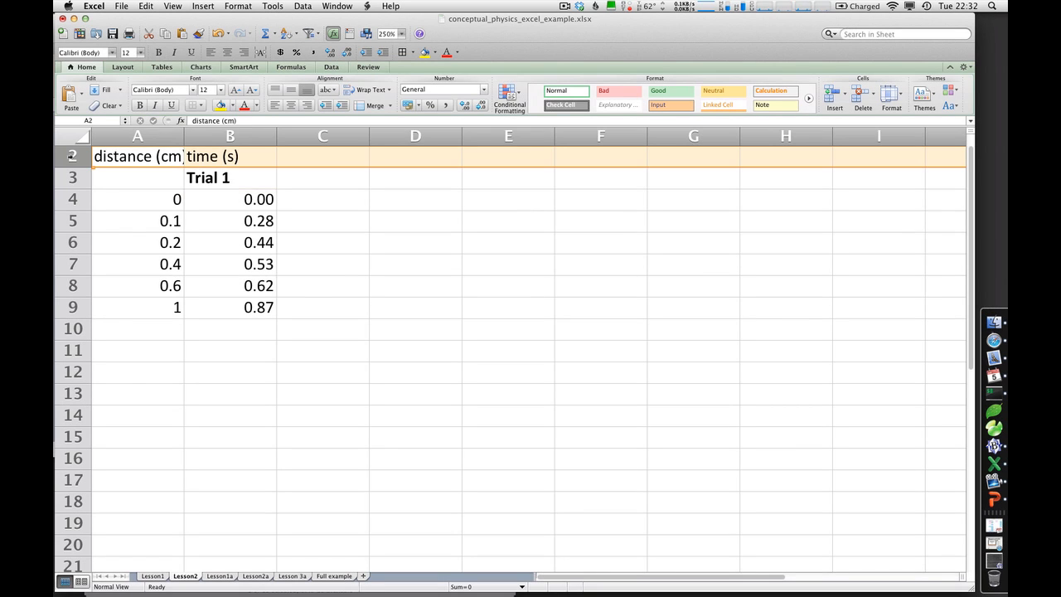
left_click(141, 105)
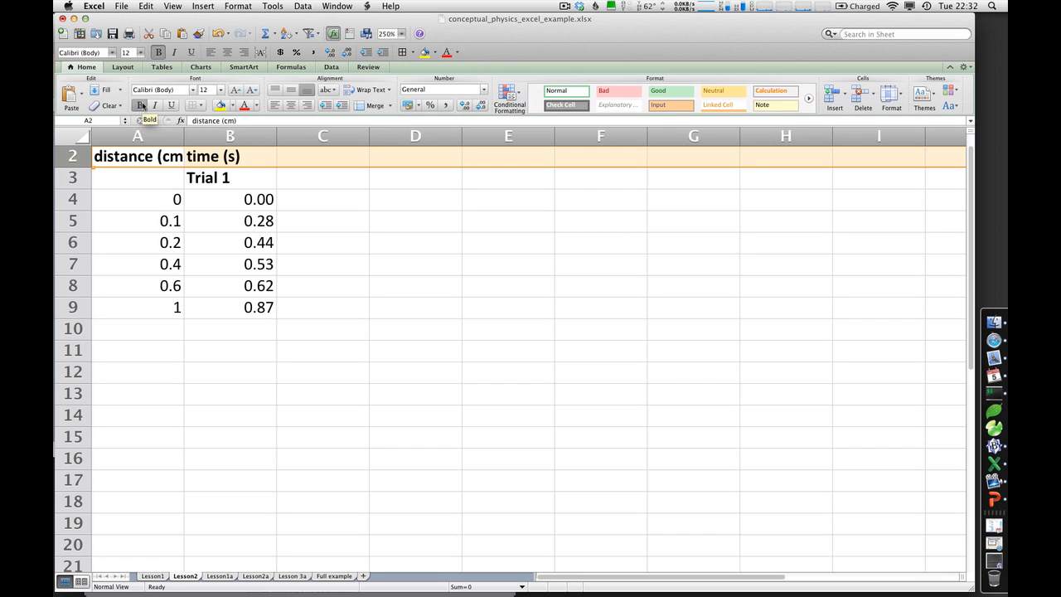
Widen columns A and B slightly, and display all values in A4:B9 with two decimal places
left_click_drag(183, 134, 207, 133)
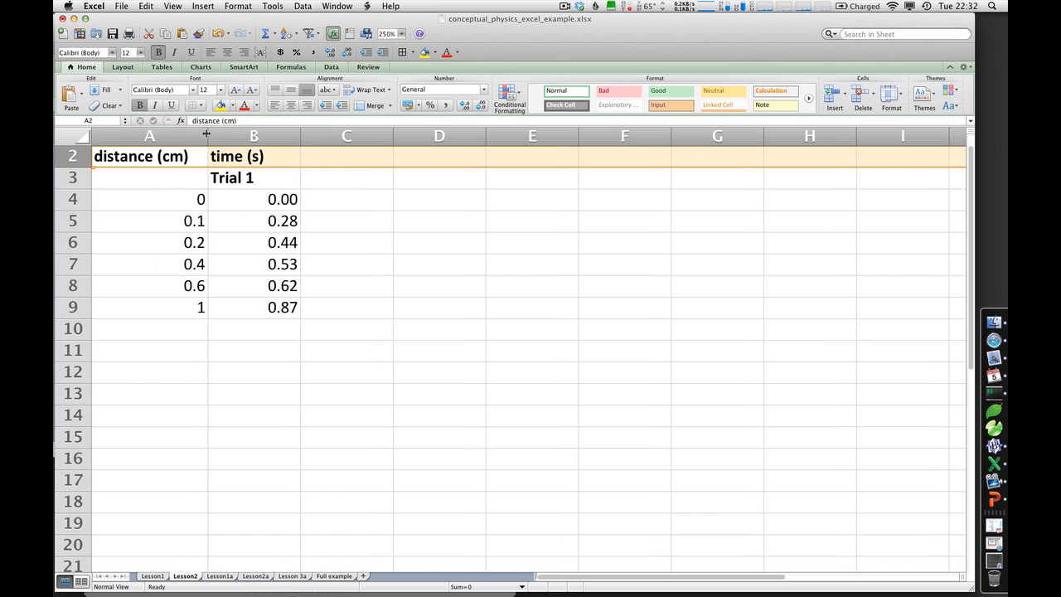
left_click_drag(300, 137, 322, 137)
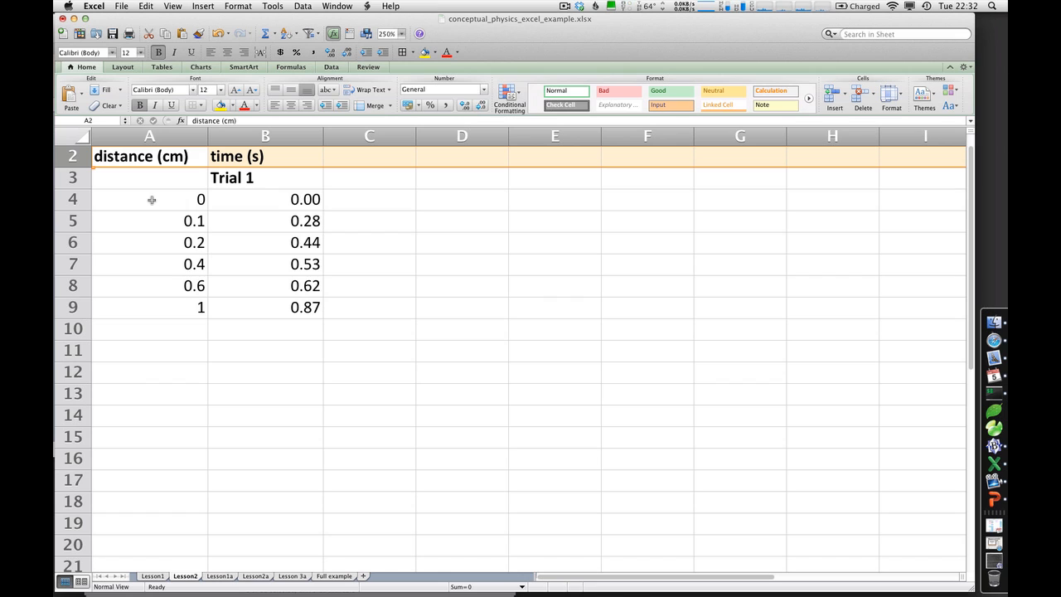
left_click_drag(152, 199, 272, 308)
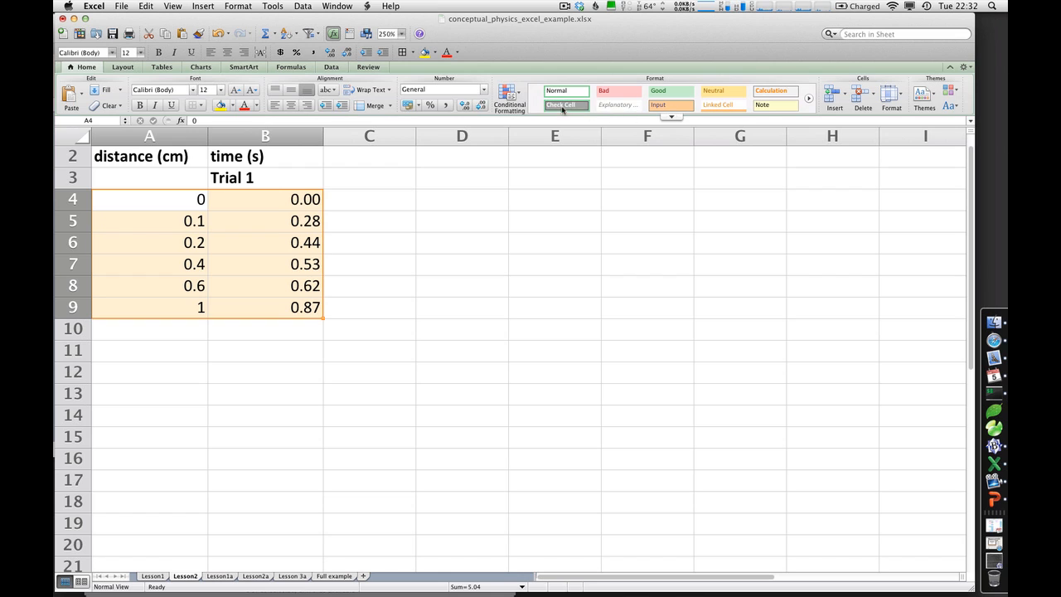
left_click(465, 106)
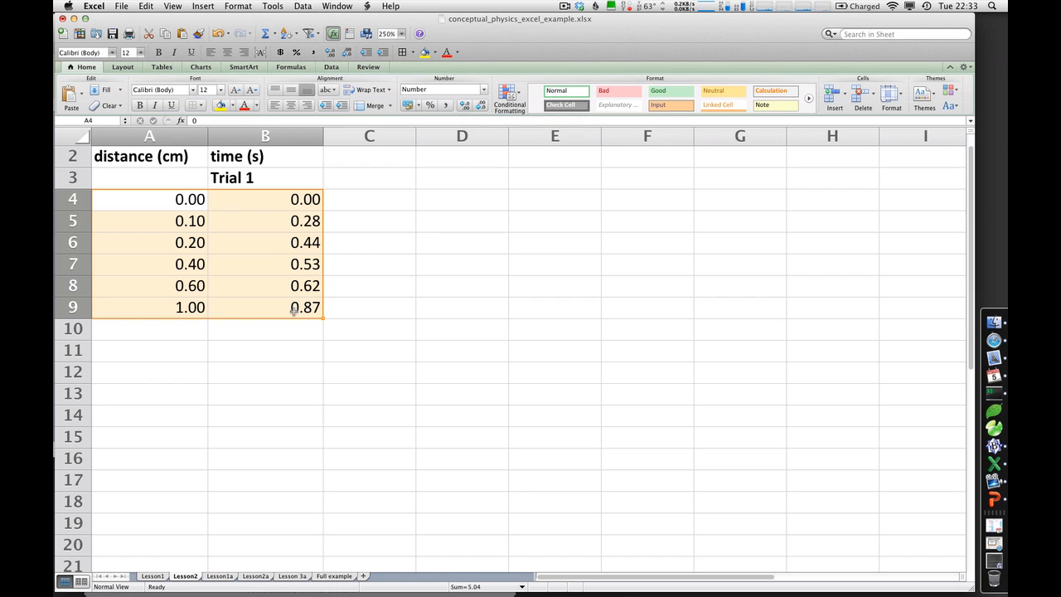
Apply All Borders to the whole data table in A2:B9
left_click_drag(293, 310, 161, 160)
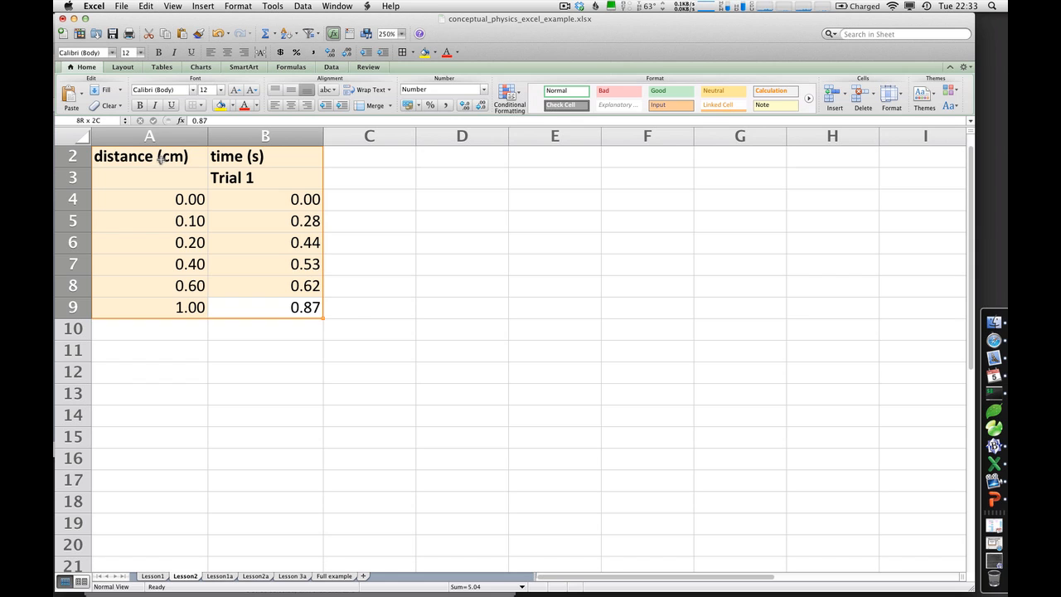
left_click(202, 106)
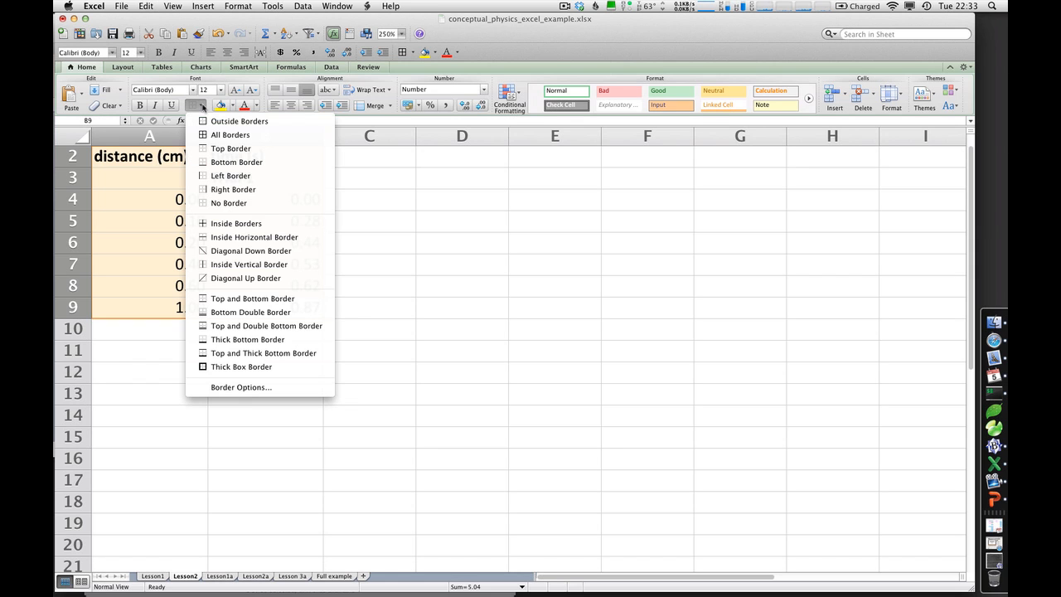
left_click(221, 137)
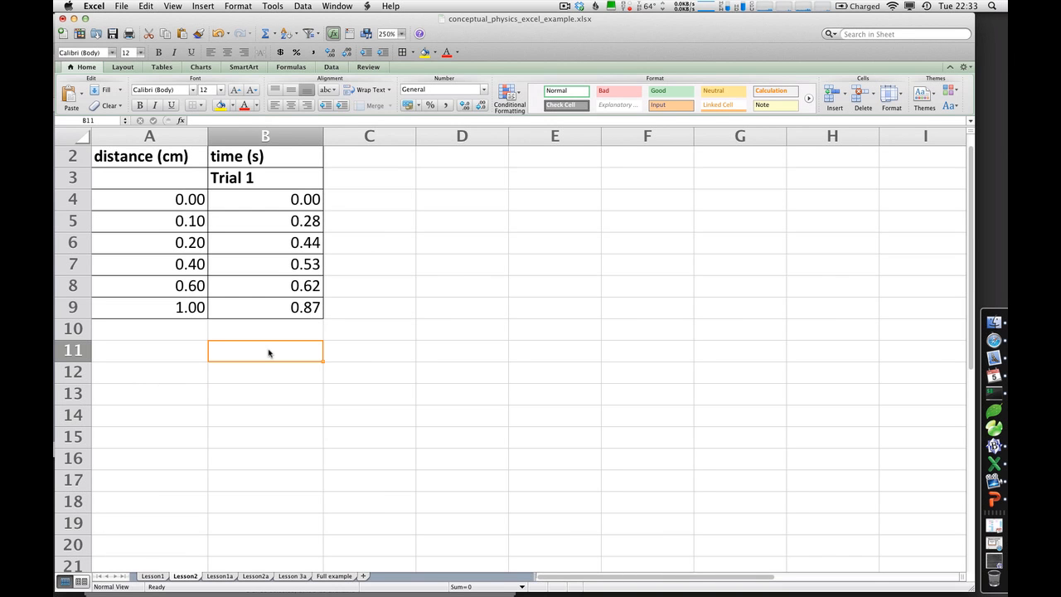
left_click(145, 6)
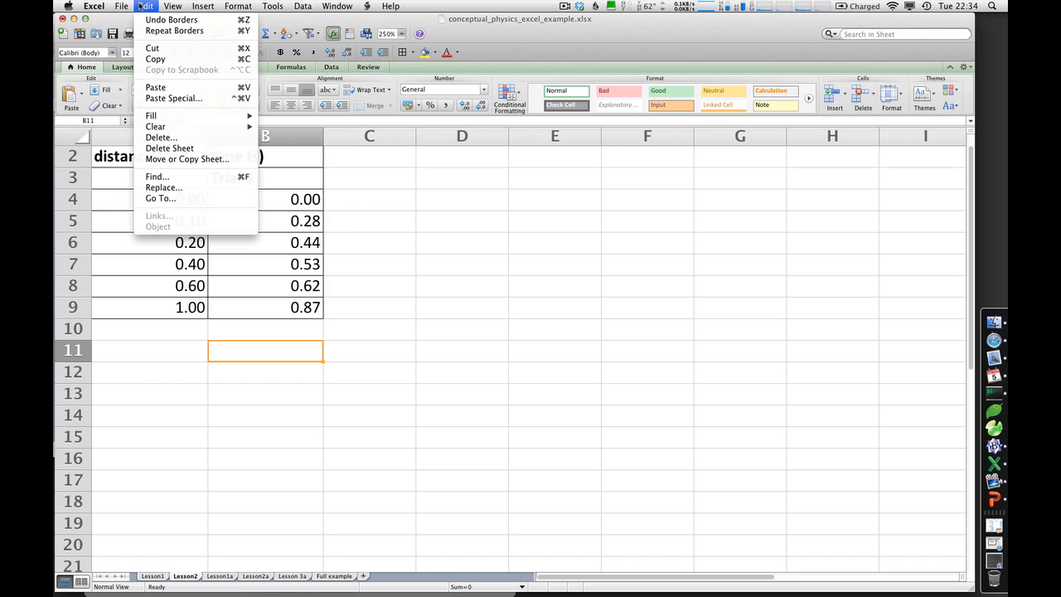
left_click(529, 240)
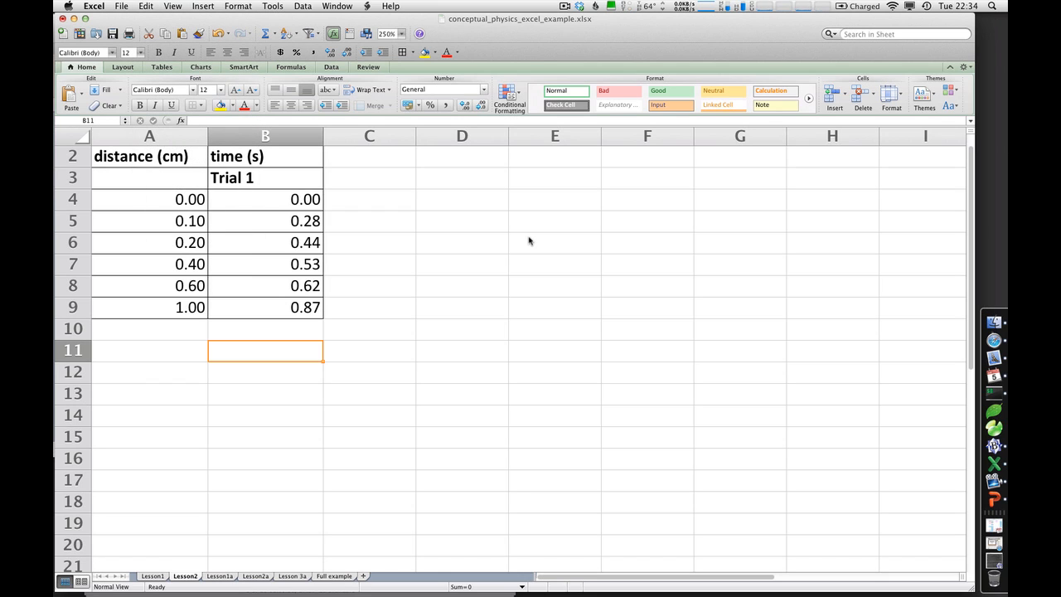
Move the distance column cells A2:A9 to the other side of the time column by cutting and pasting them at C2
left_click(156, 167)
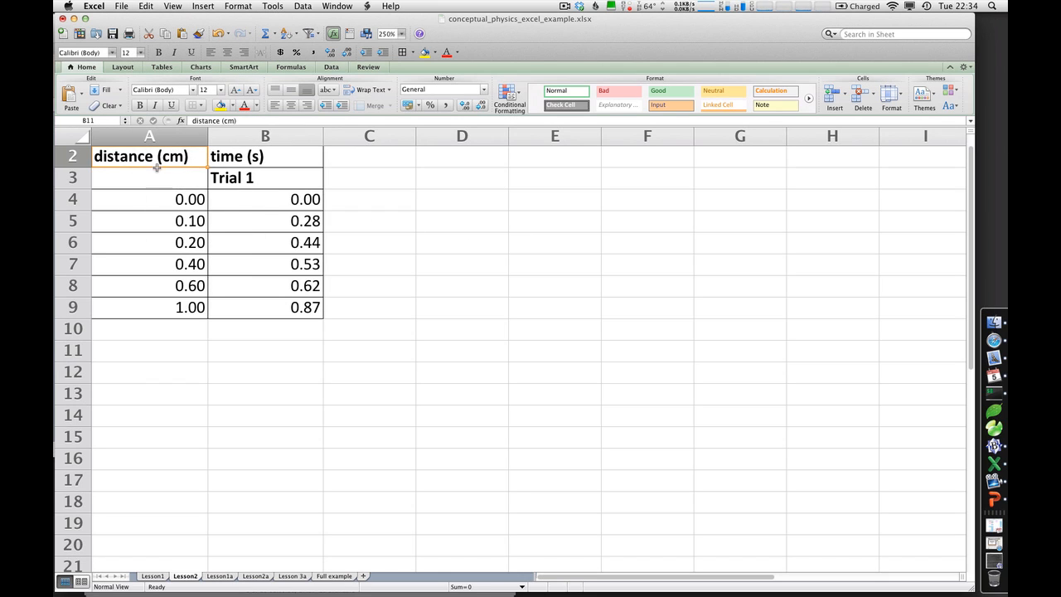
left_click_drag(157, 166, 146, 306)
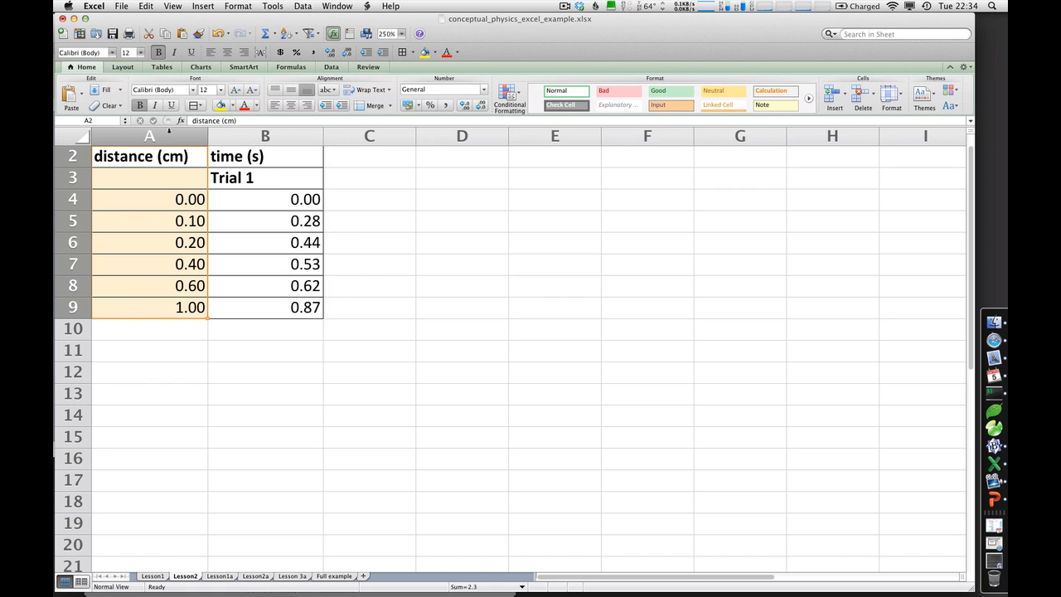
left_click(145, 6)
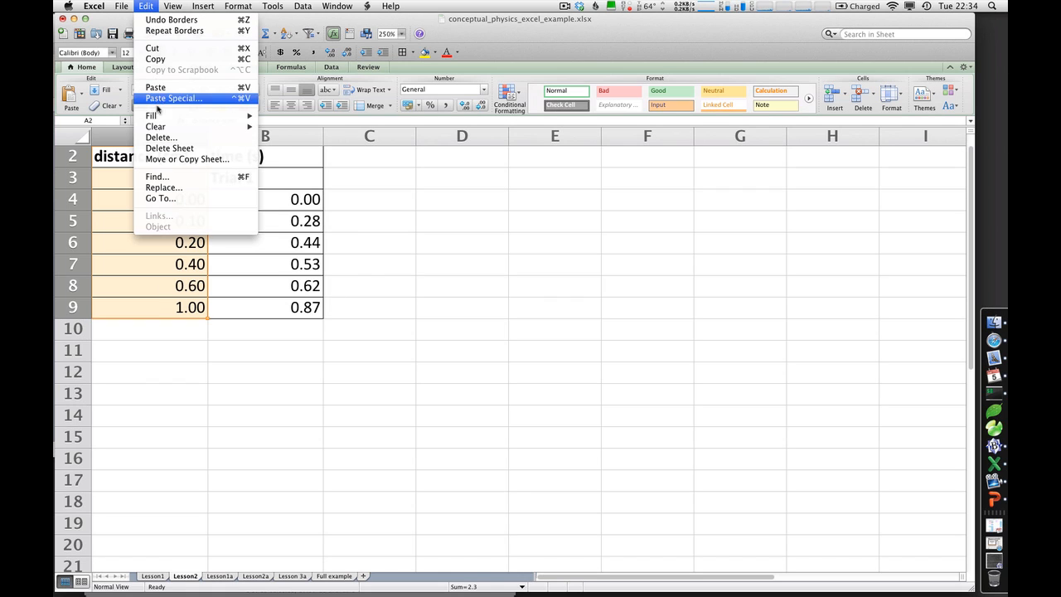
left_click(156, 48)
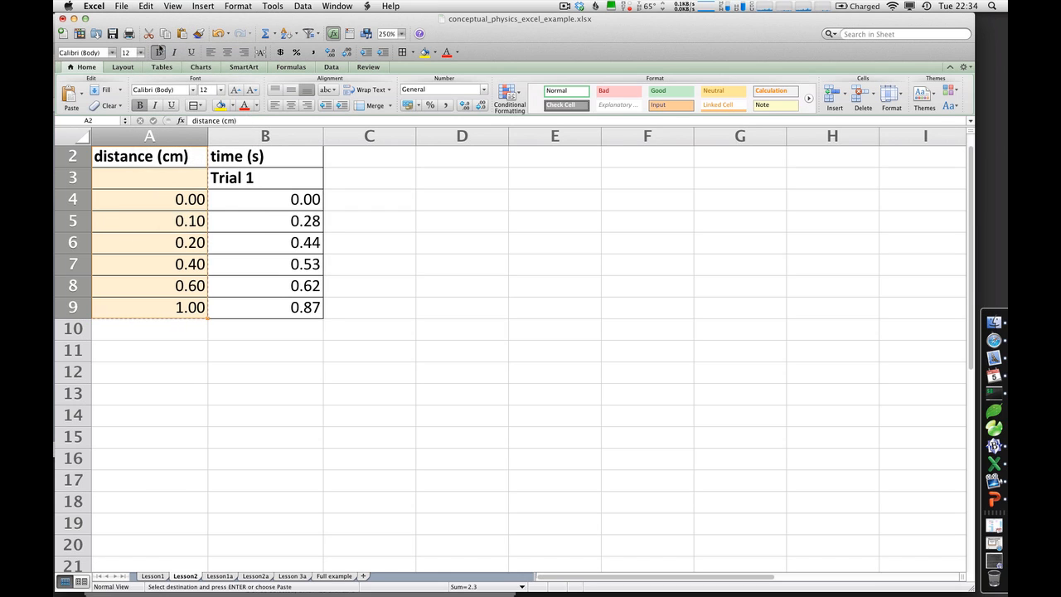
left_click(357, 156)
left_click(154, 5)
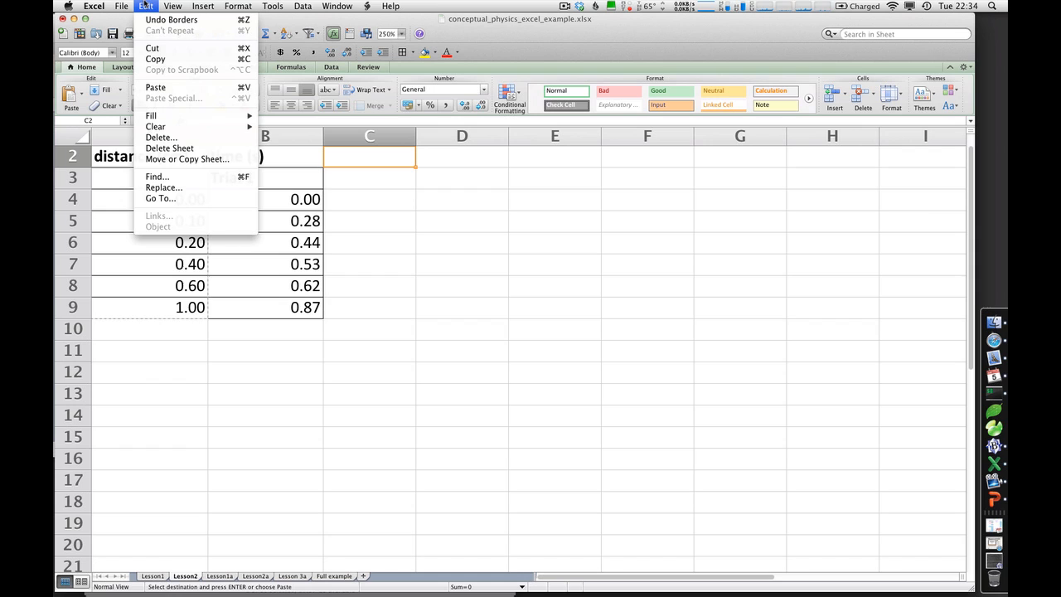
left_click(169, 87)
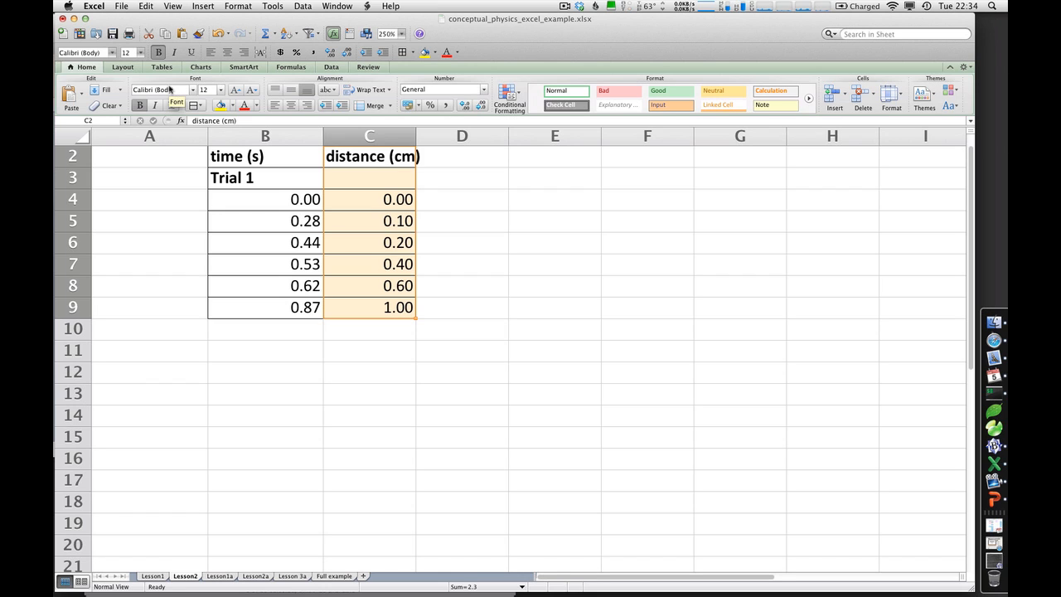
Delete the emptied cells A2:A9 with the Shift cells left option
left_click_drag(154, 163, 142, 304)
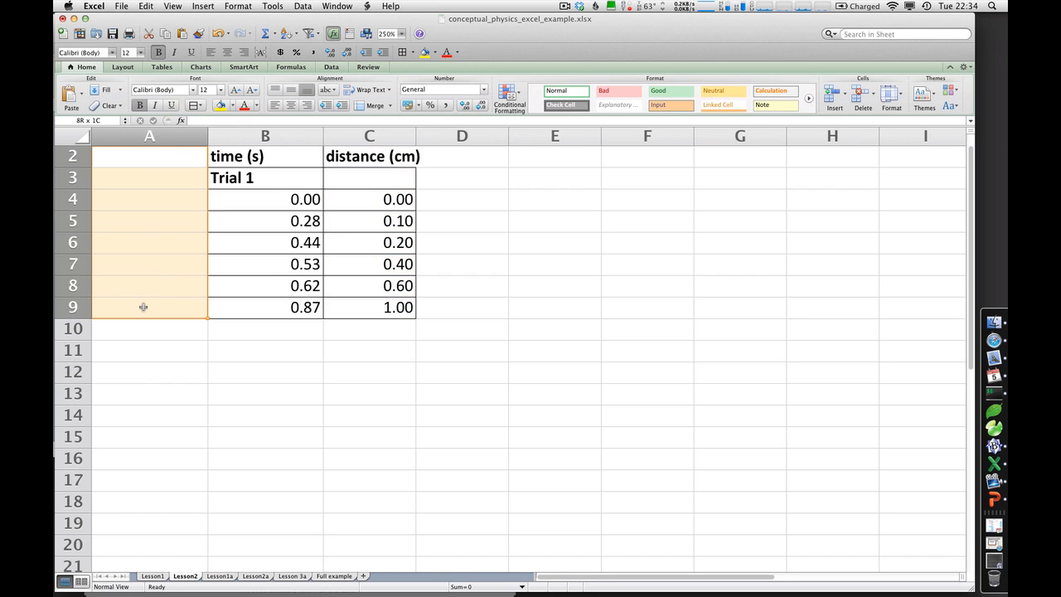
left_click(146, 6)
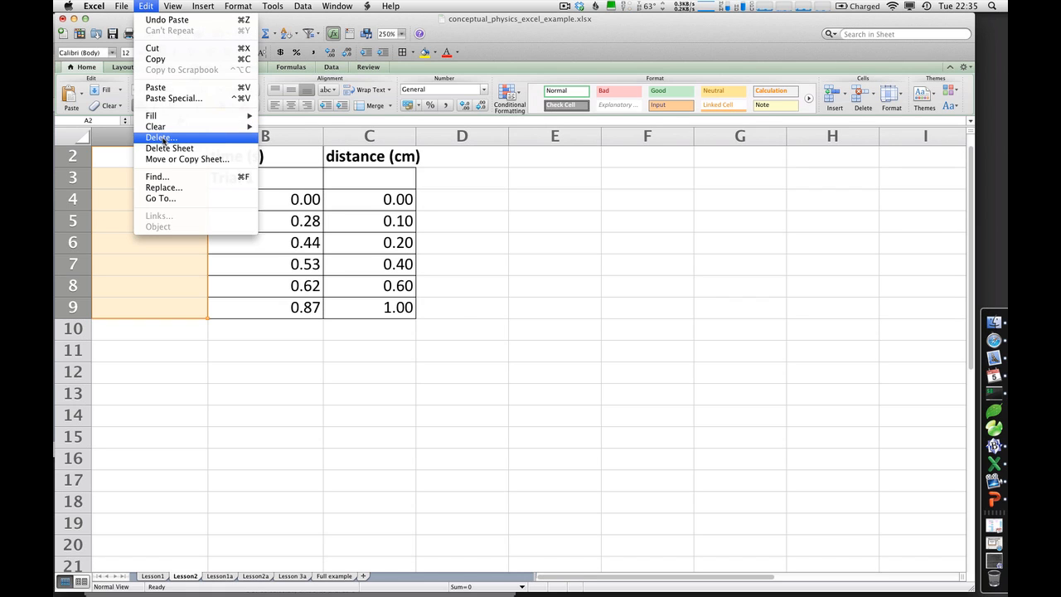
left_click(163, 137)
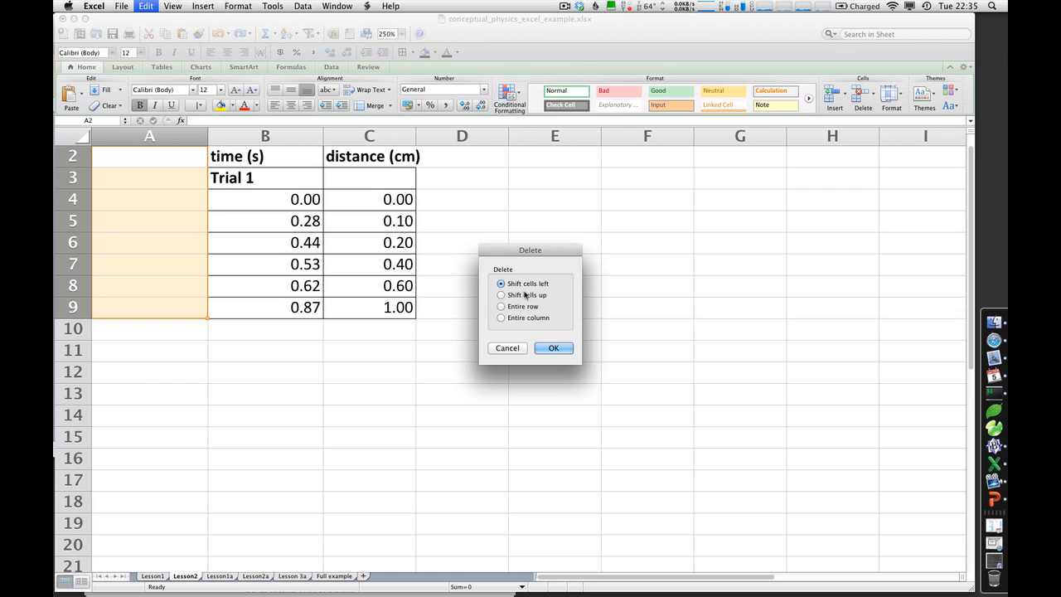
left_click(553, 349)
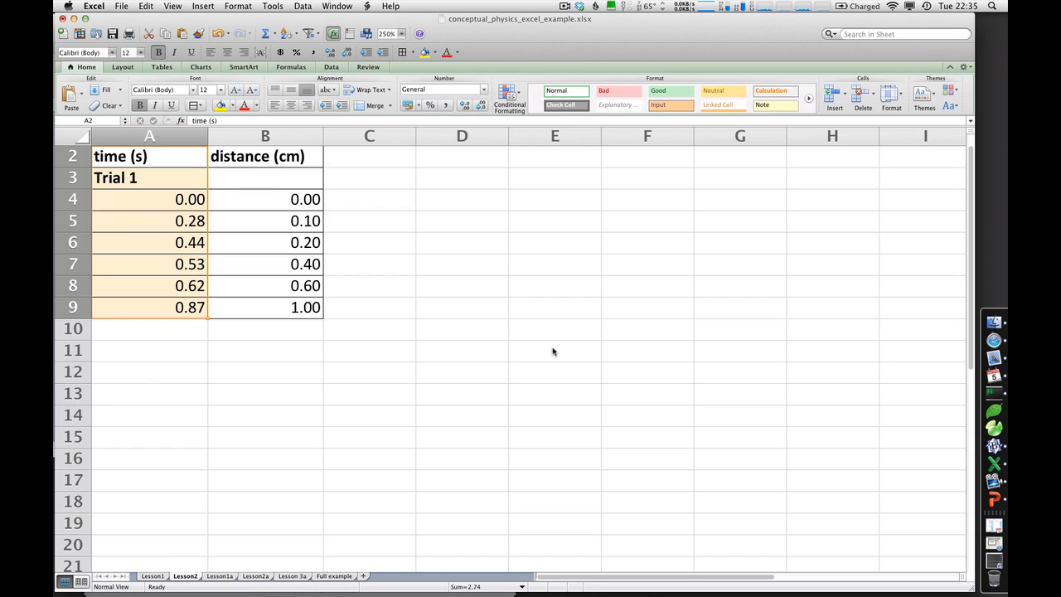
Undo the deletion of the empty cells in column A and redo it
left_click(146, 6)
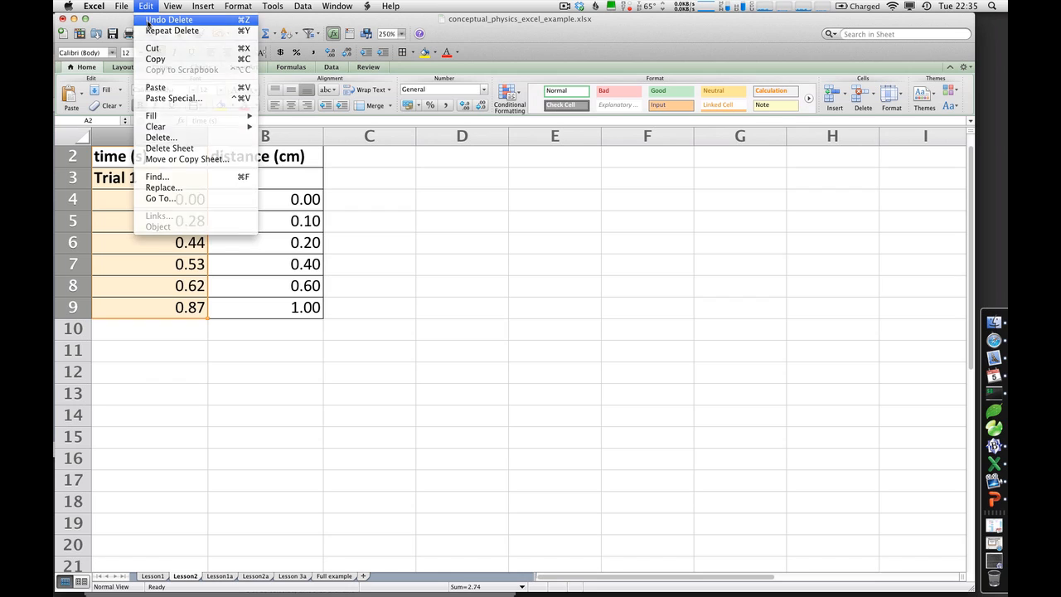
left_click(148, 21)
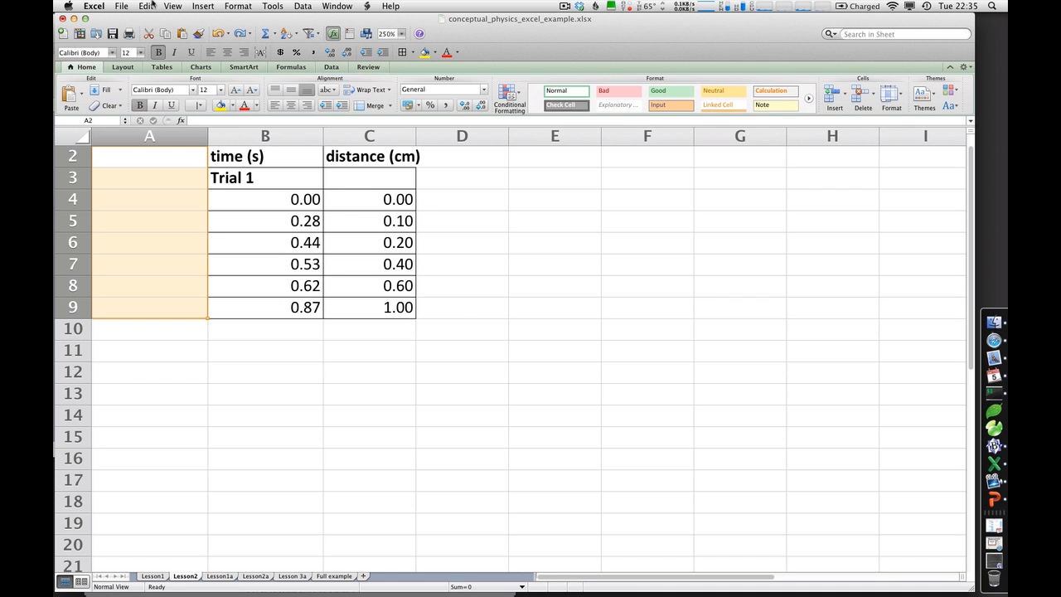
left_click(146, 6)
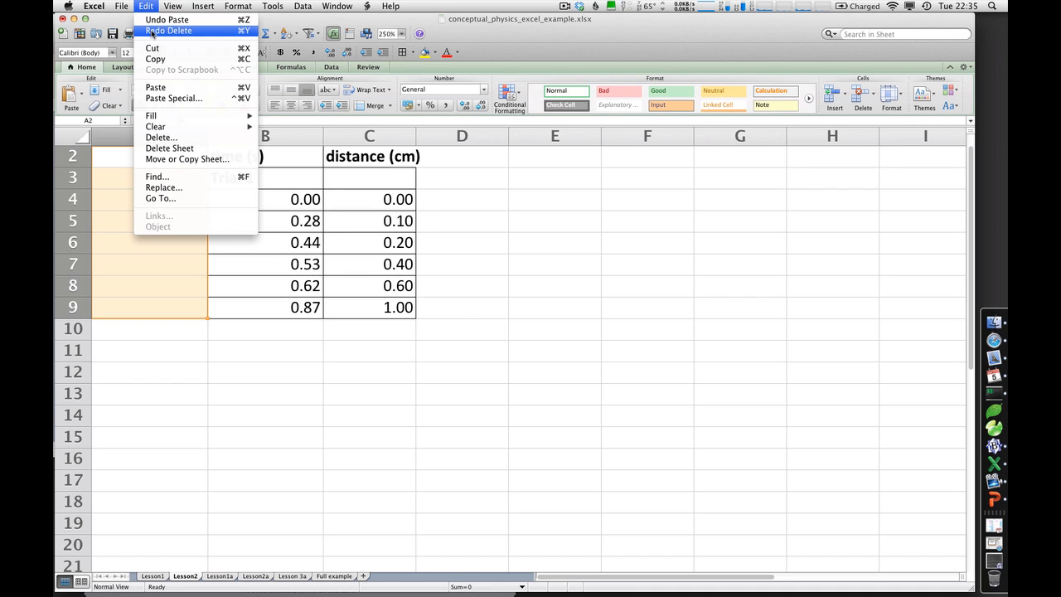
left_click(151, 31)
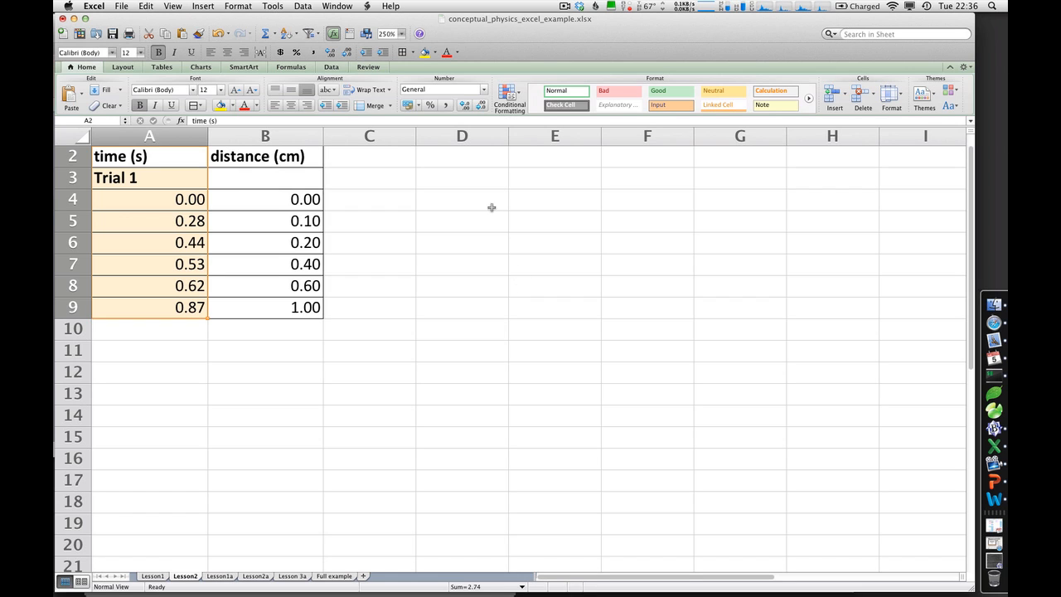
Copy the whole data table A2:B9, switch to Word and paste it into the blank document
left_click_drag(159, 155, 251, 312)
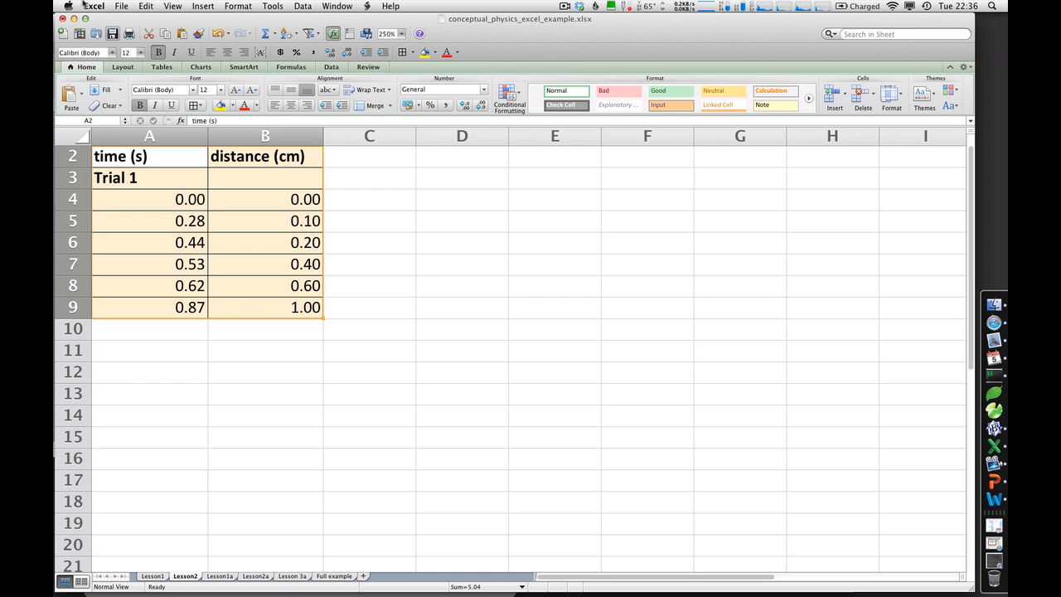
left_click(152, 5)
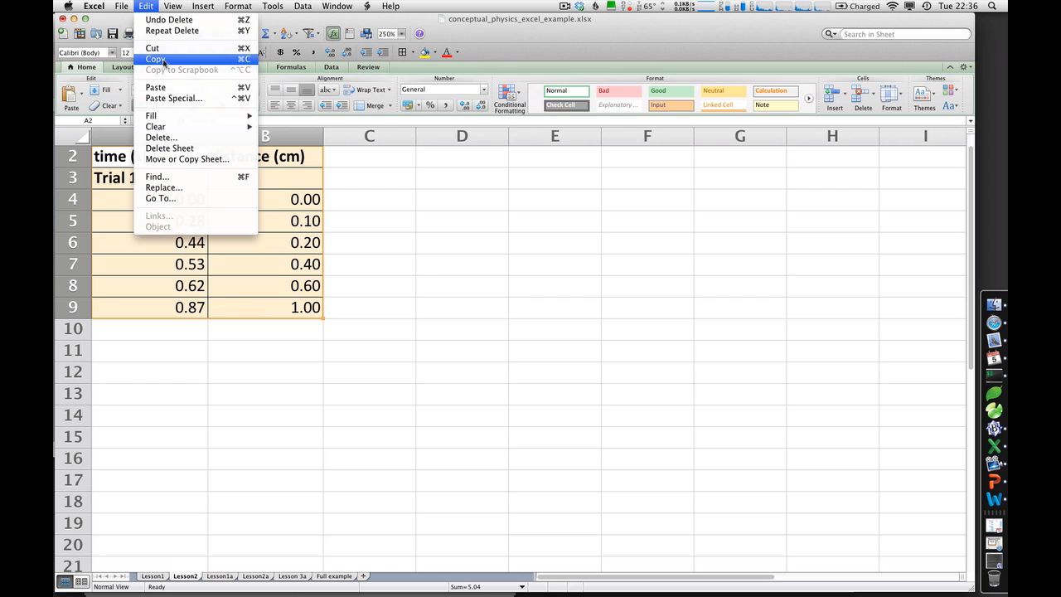
left_click(164, 60)
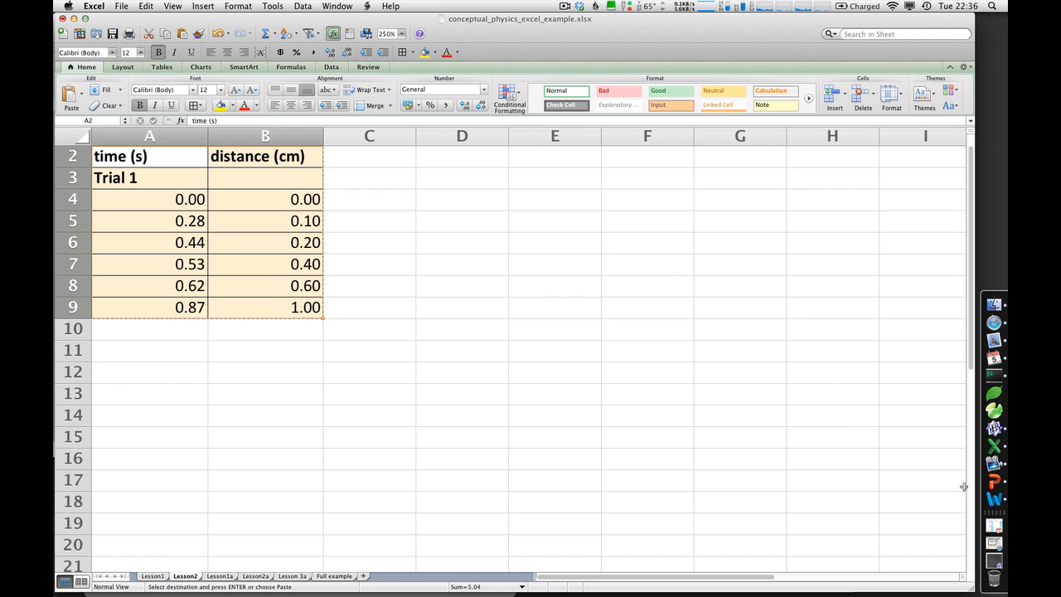
left_click(995, 499)
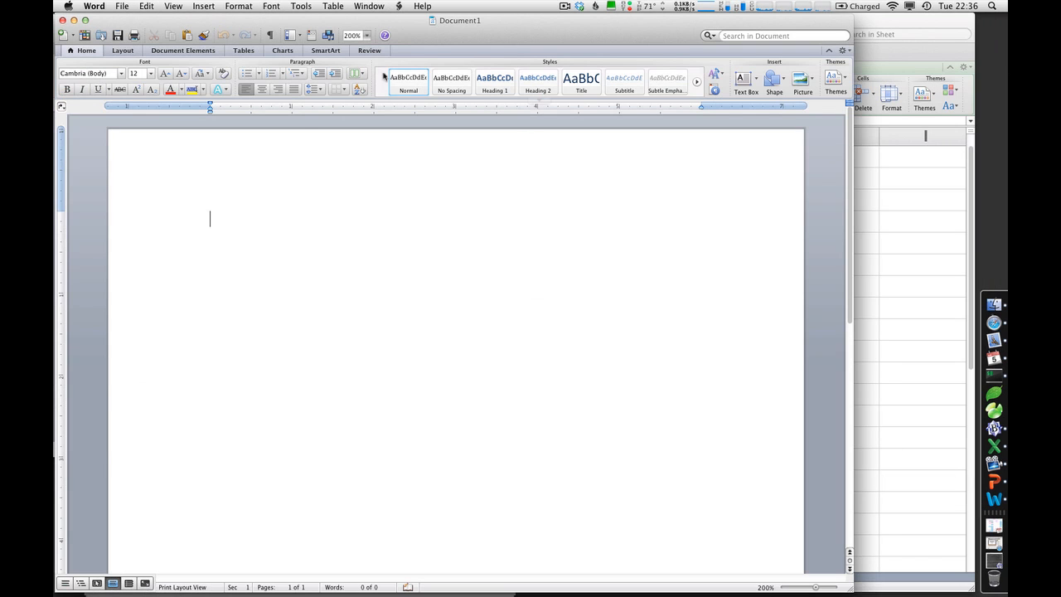
left_click(147, 6)
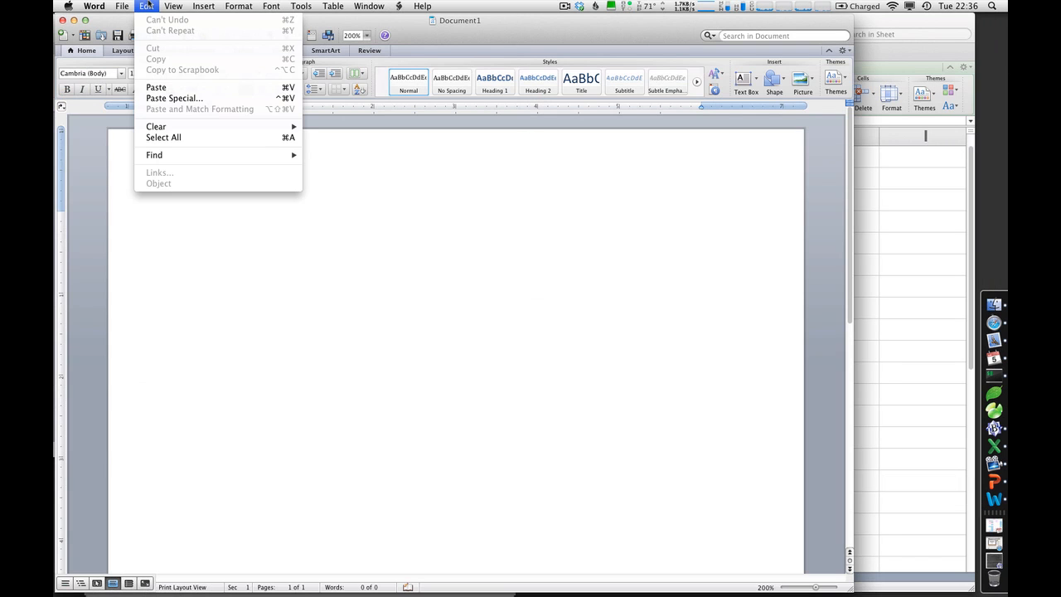
left_click(162, 87)
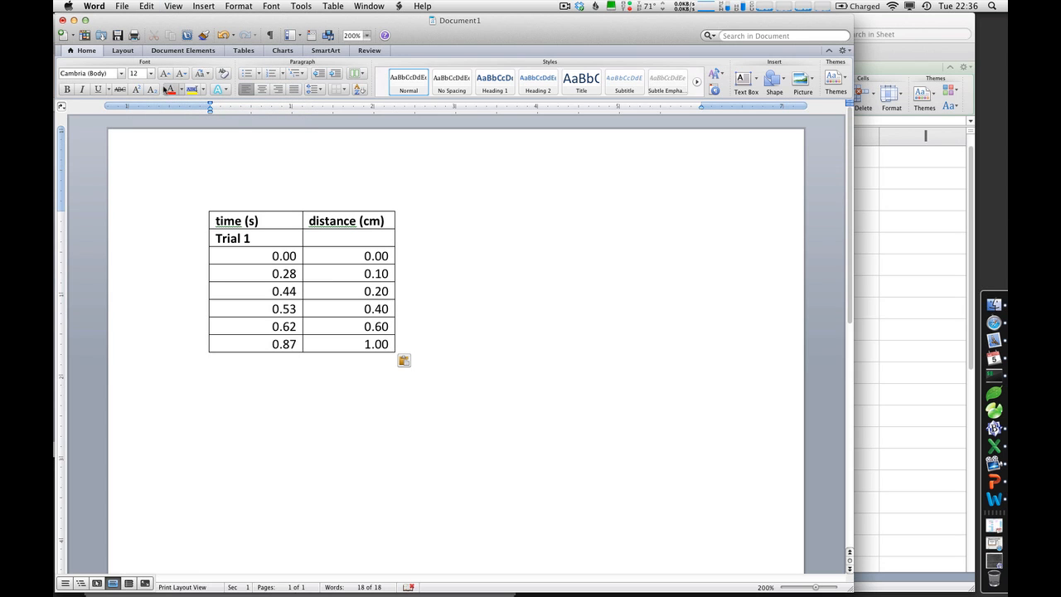